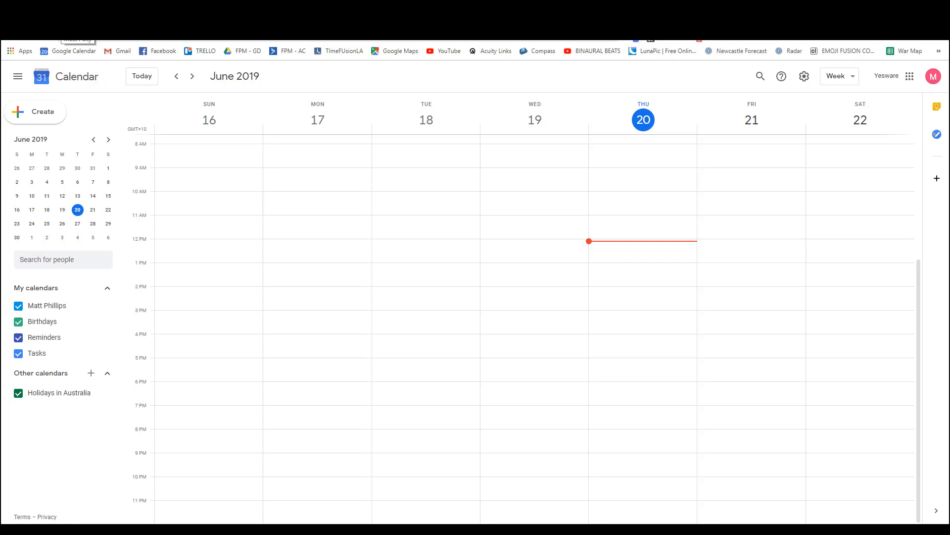
Step: Switch to the Active Fit scheduling web app and display the staff member's personal calendar
{"action": "left_click", "coordinate": [62, 22]}
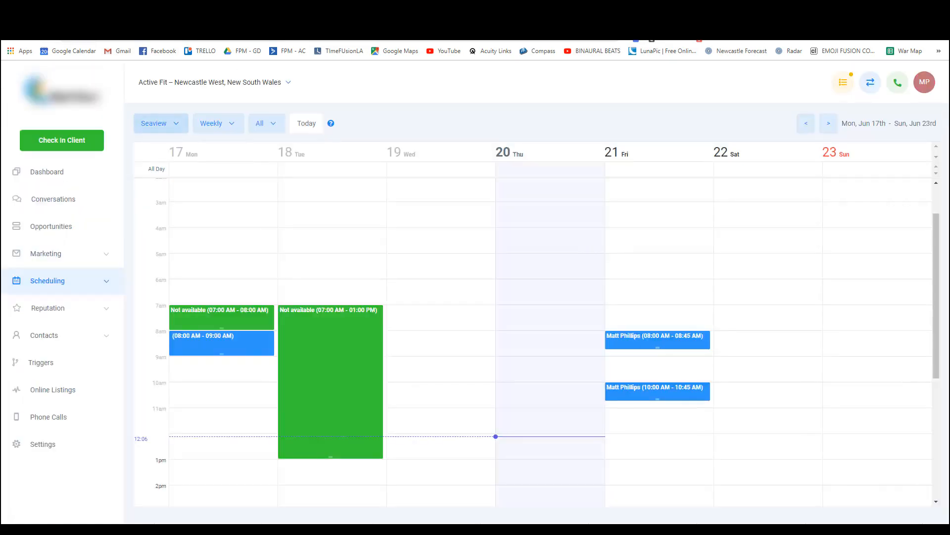
{"action": "left_click", "coordinate": [177, 127]}
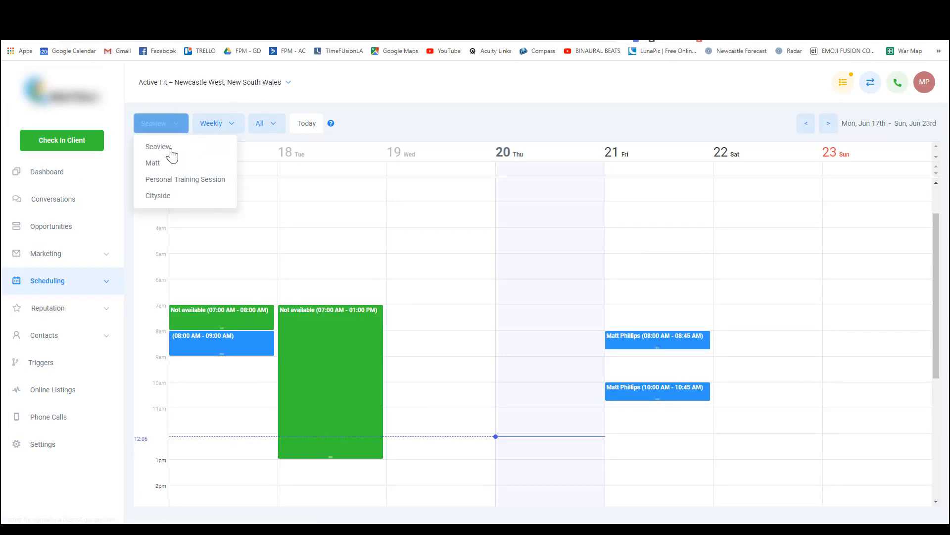
{"action": "left_click", "coordinate": [171, 168]}
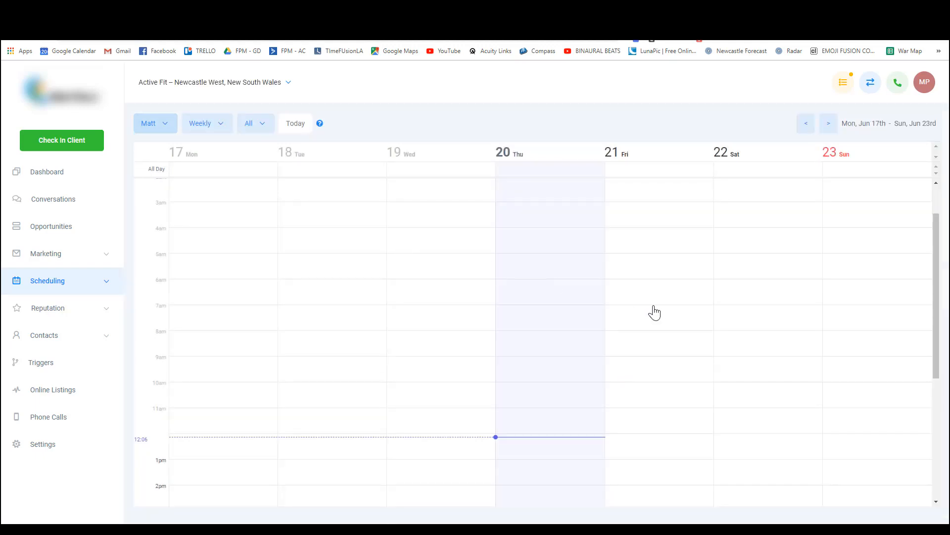
Step: Book and save an appointment for an existing contact on Thu, Jun 20, 2019 from 2:00 PM to 2:30 PM
{"action": "scroll", "coordinate": [621, 310], "scroll_direction": "down", "scroll_amount": 2}
{"action": "scroll", "coordinate": [594, 287], "scroll_direction": "down", "scroll_amount": 1}
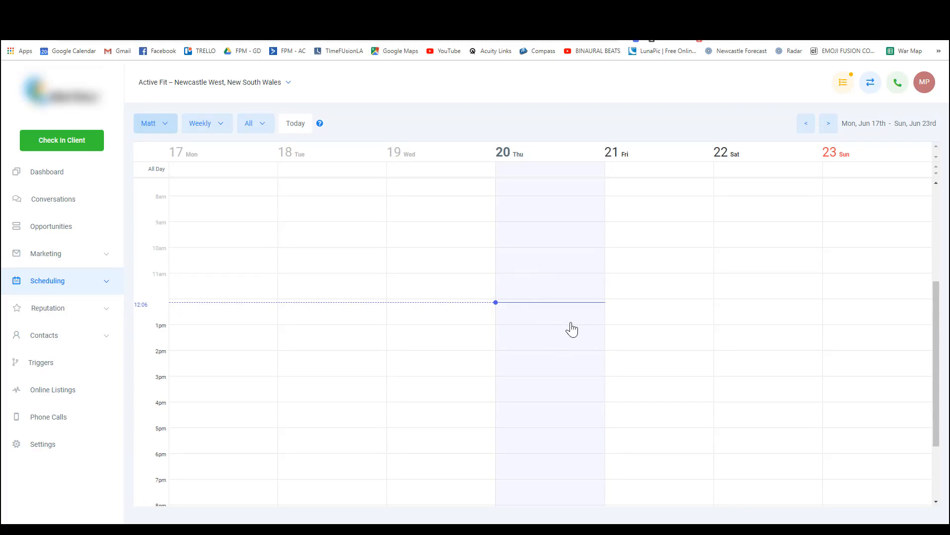
{"action": "left_click", "coordinate": [550, 361]}
{"action": "left_click", "coordinate": [549, 360]}
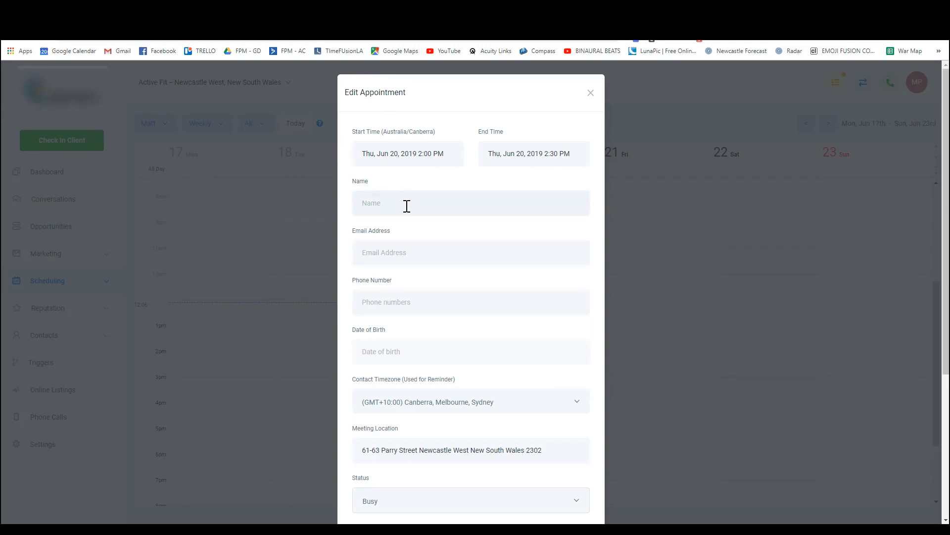
{"action": "type", "text": "matt"}
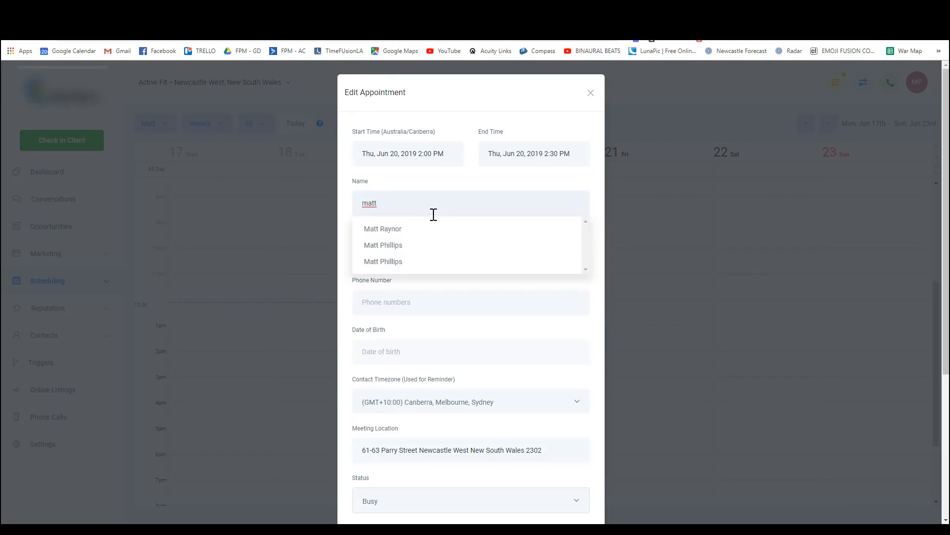
{"action": "left_click", "coordinate": [387, 252]}
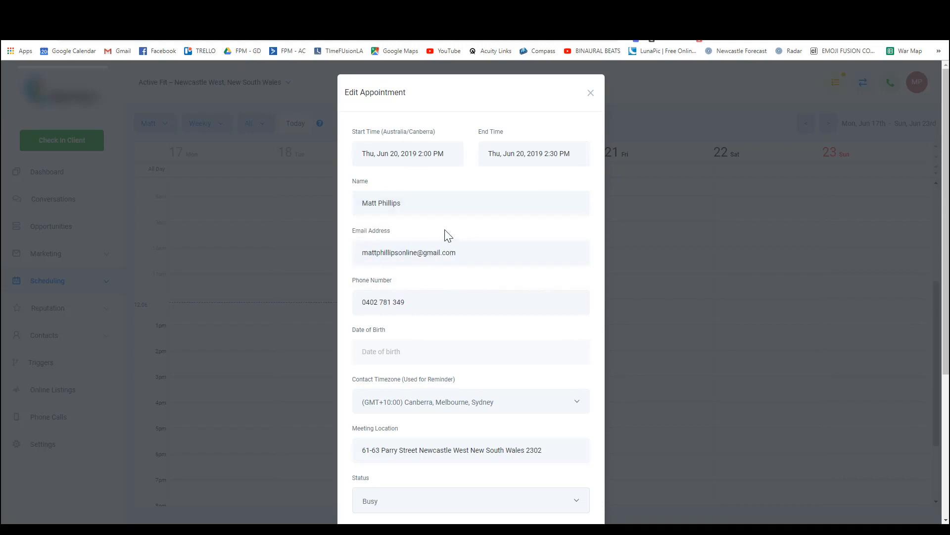
{"action": "scroll", "coordinate": [461, 416], "scroll_direction": "down", "scroll_amount": 6}
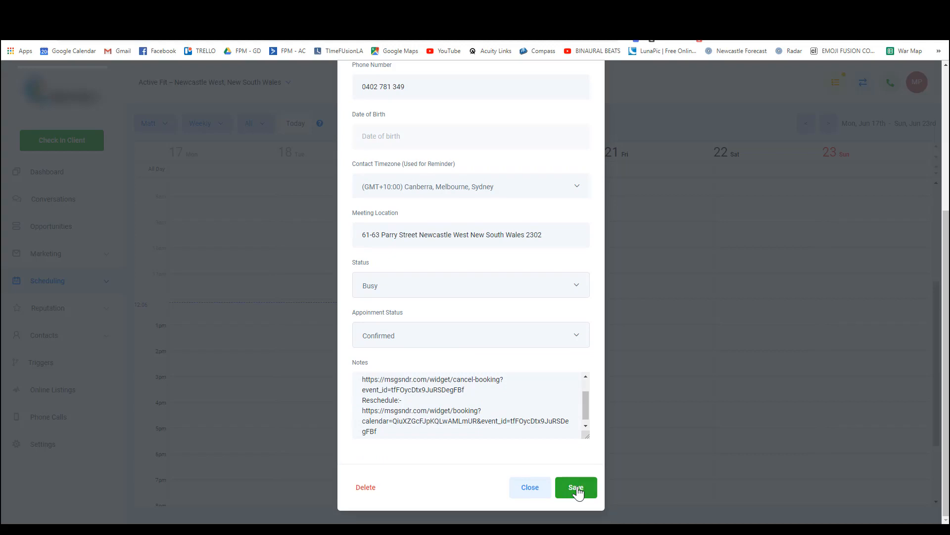
{"action": "left_click", "coordinate": [576, 488]}
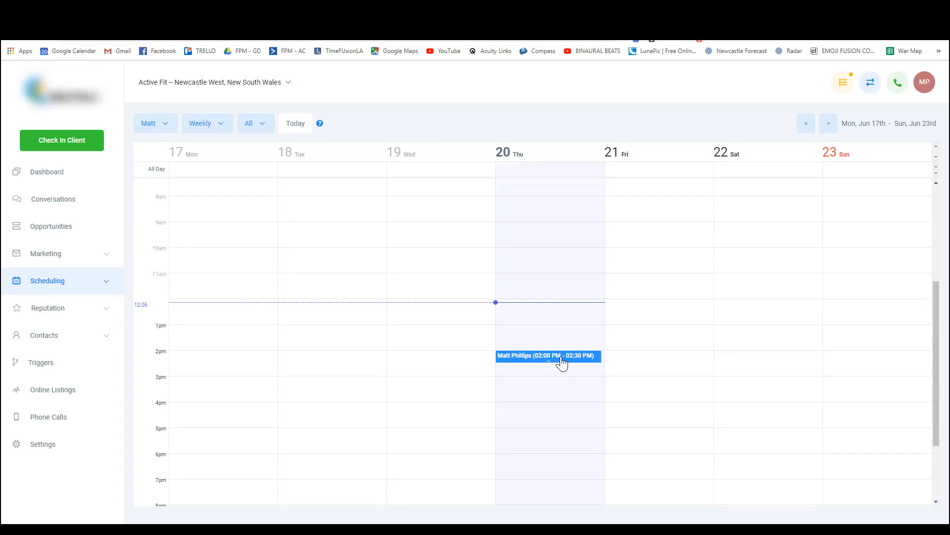
Step: Switch to the Outlook Google Calendar Sync releases page and examine the v2.8.0 Beta enhancements and downloads
{"action": "scroll", "coordinate": [562, 363], "scroll_direction": "up", "scroll_amount": 1}
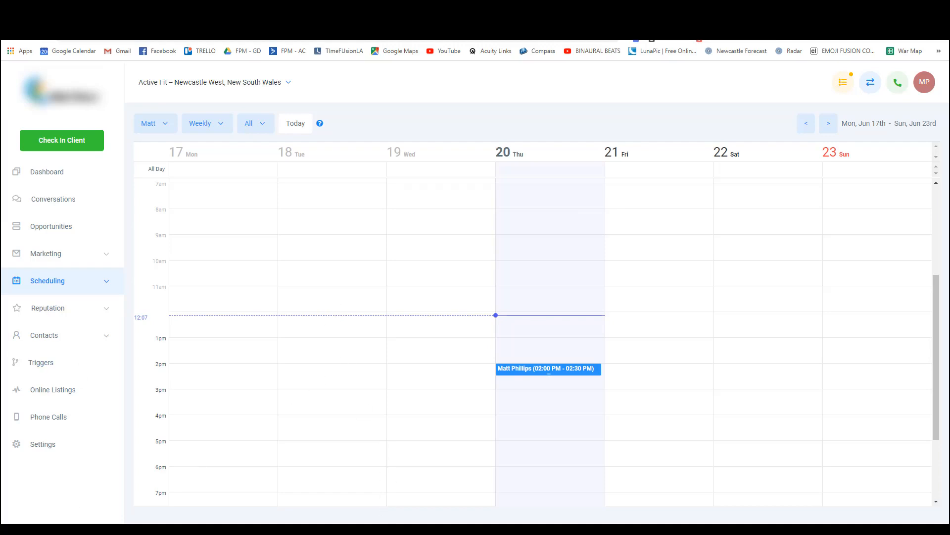
{"action": "left_click_drag", "start_coordinate": [364, 523], "coordinate": [348, 87]}
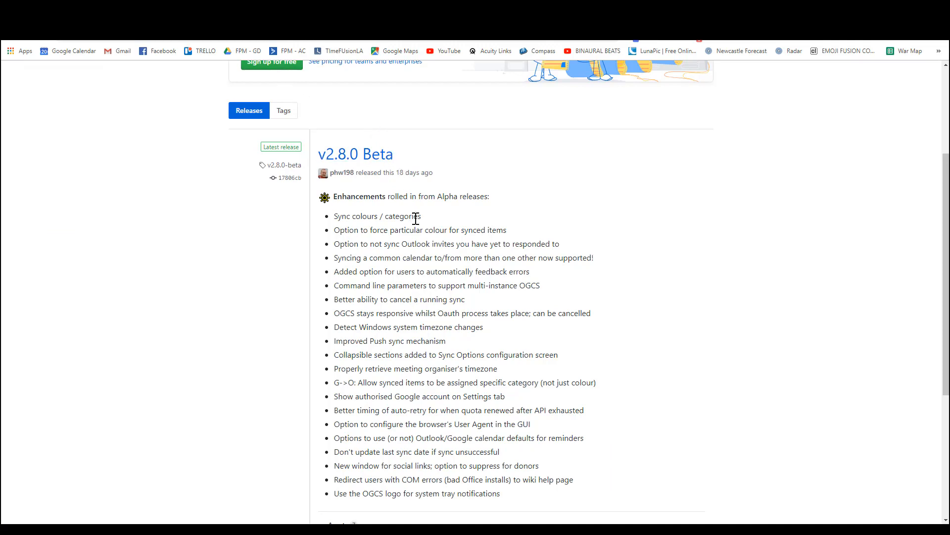
{"action": "scroll", "coordinate": [429, 357], "scroll_direction": "down", "scroll_amount": 5}
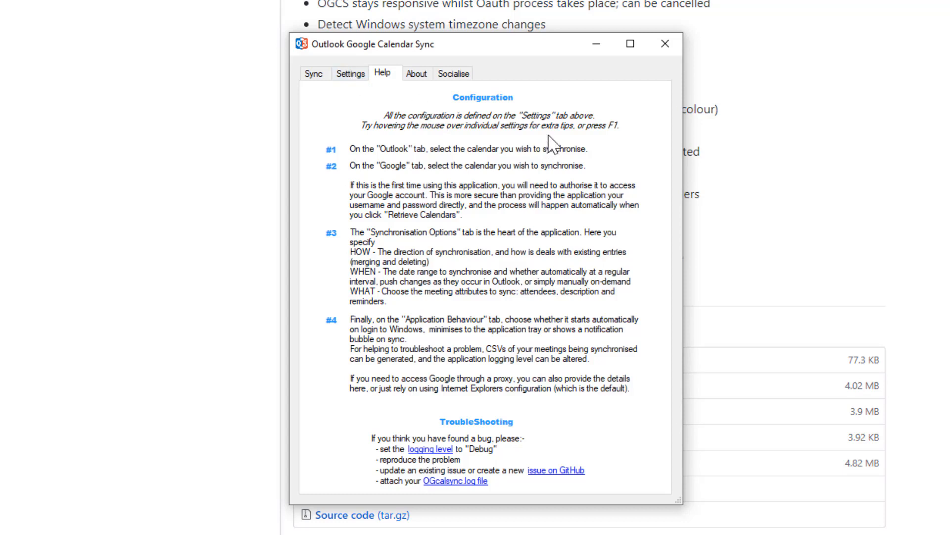
Step: In Outlook Google Calendar Sync's Outlook settings, choose Default Calendar as the calendar to synchronise
{"action": "left_click", "coordinate": [353, 77]}
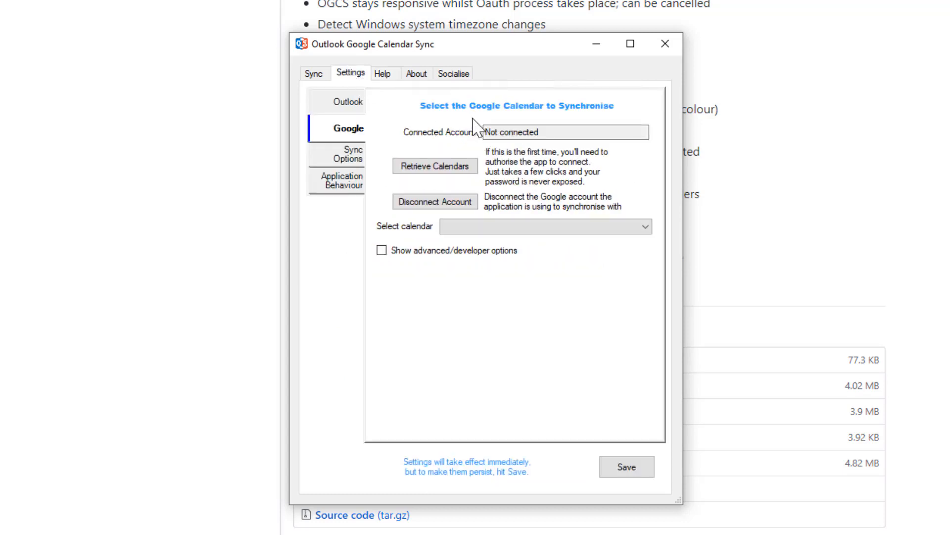
{"action": "left_click", "coordinate": [333, 97]}
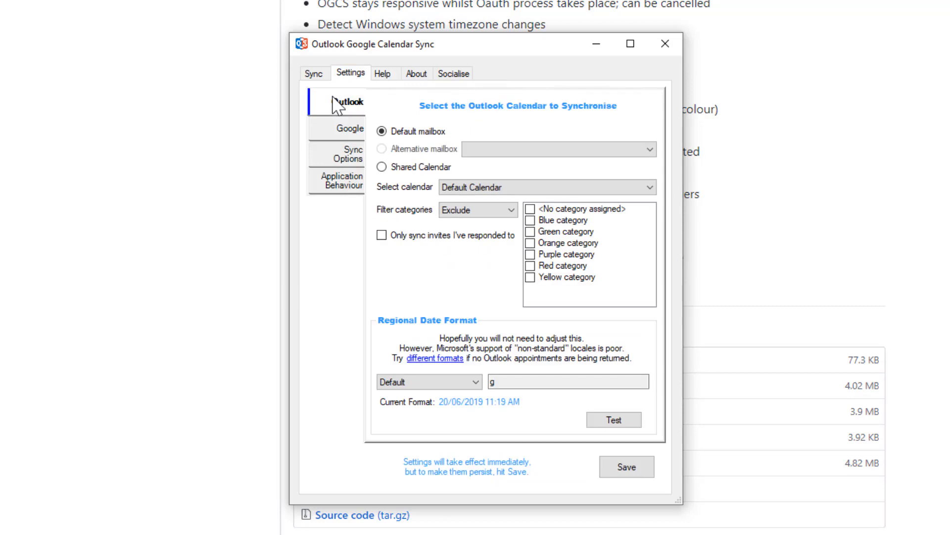
{"action": "left_click", "coordinate": [496, 190]}
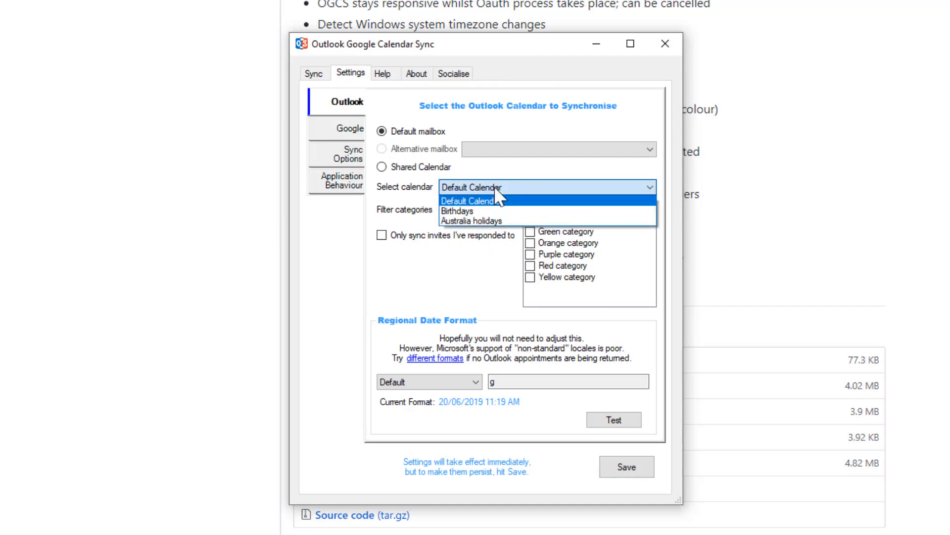
{"action": "left_click", "coordinate": [495, 187]}
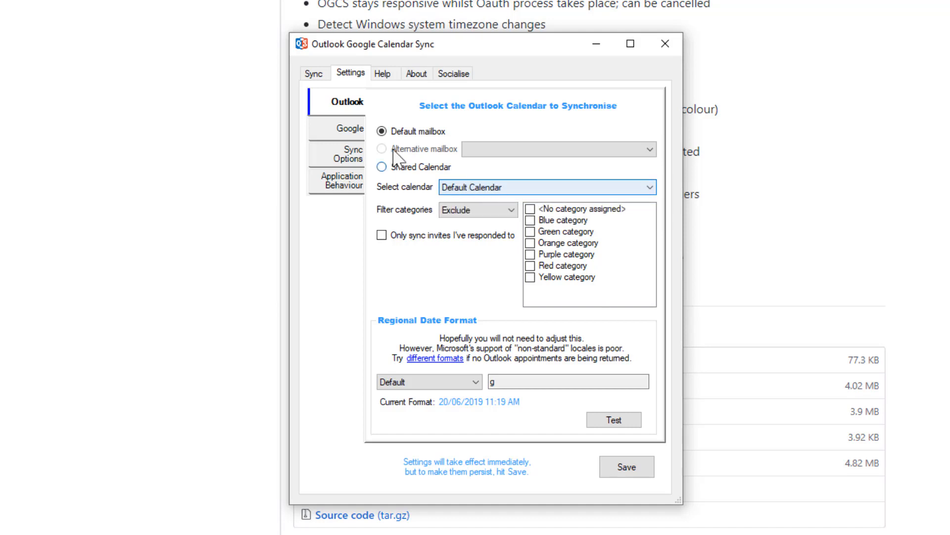
Step: Retrieve the Google calendars and allow Outlook Google Calendar Sync to access the Google account
{"action": "left_click", "coordinate": [345, 131]}
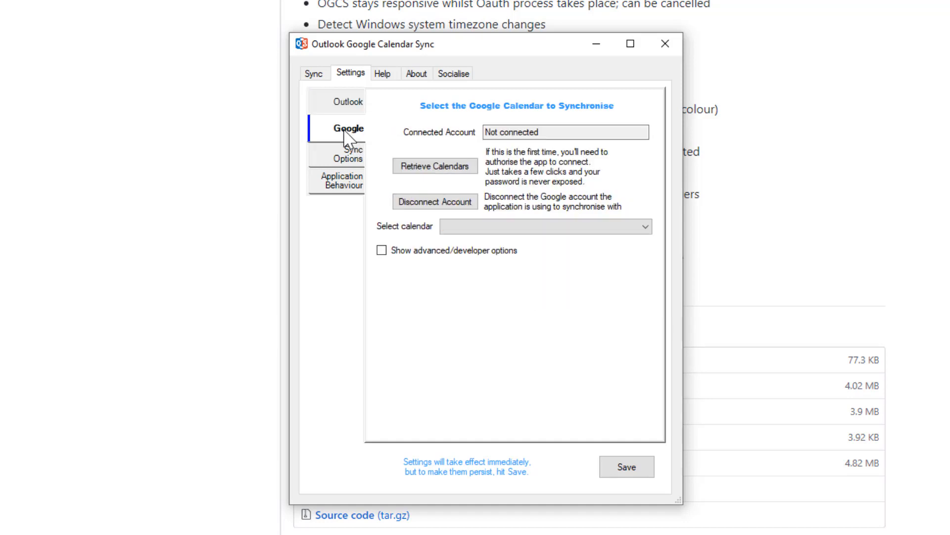
{"action": "left_click", "coordinate": [451, 163]}
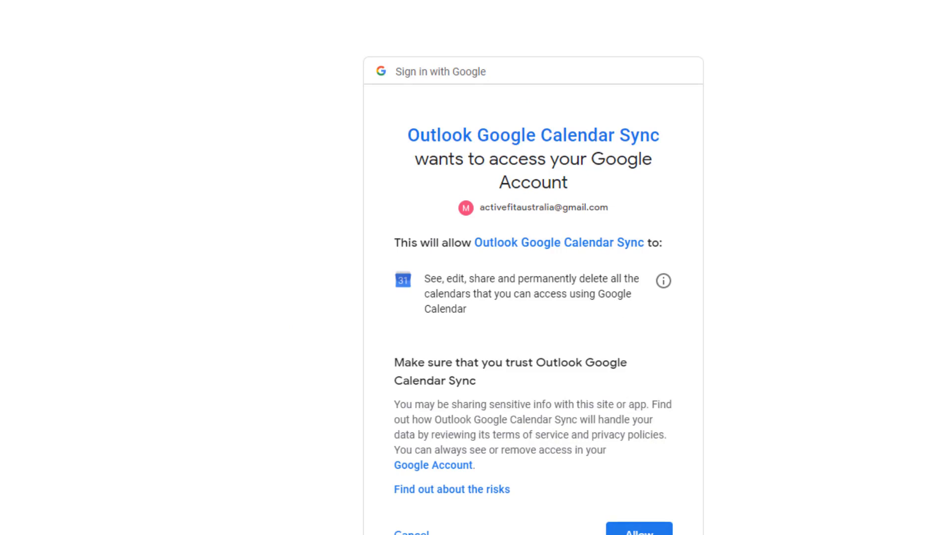
{"action": "left_click", "coordinate": [636, 530]}
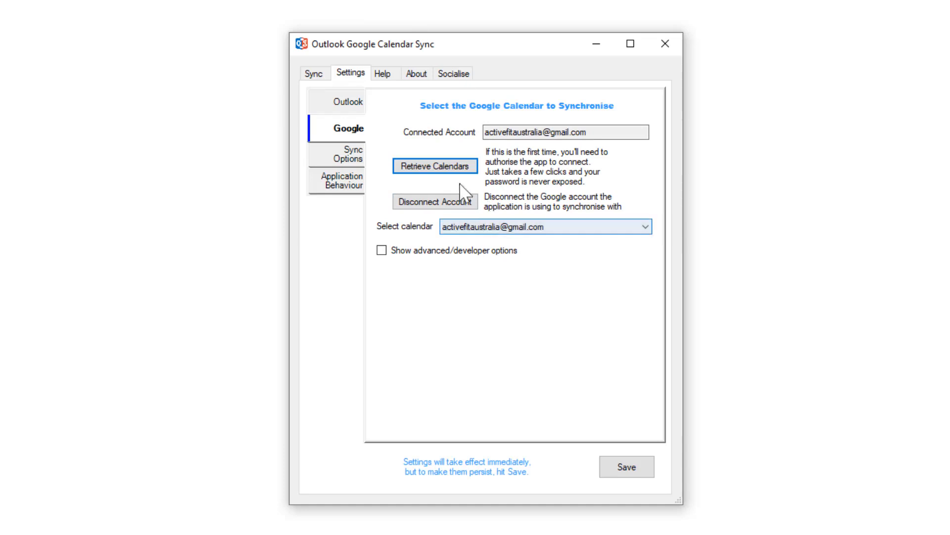
Step: Set the sync direction to Outlook → Google and the date range to 1 day in the past
{"action": "left_click", "coordinate": [353, 161]}
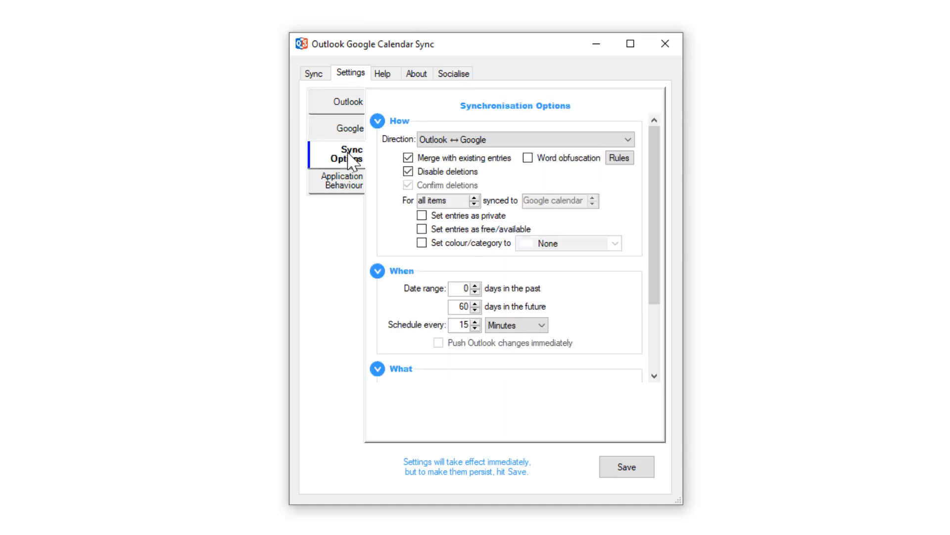
{"action": "left_click", "coordinate": [525, 143]}
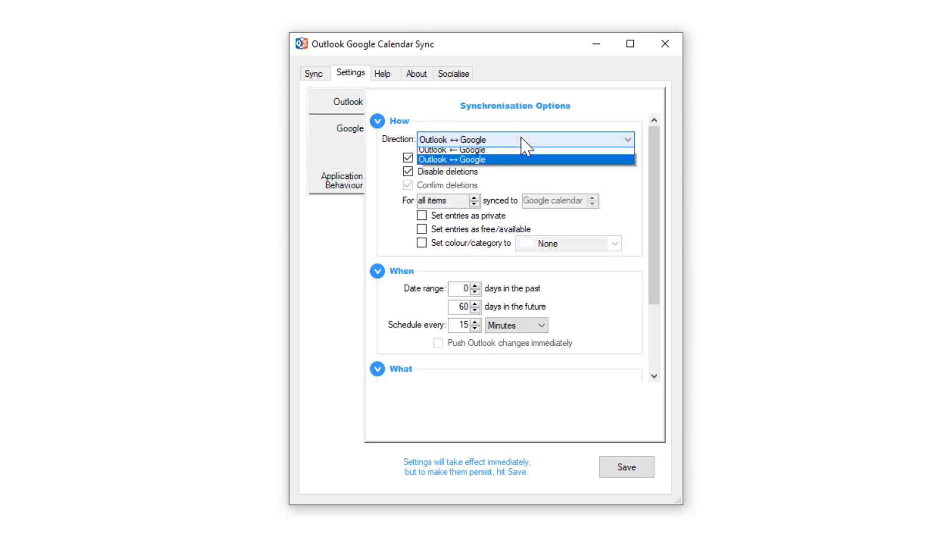
{"action": "left_click", "coordinate": [491, 154]}
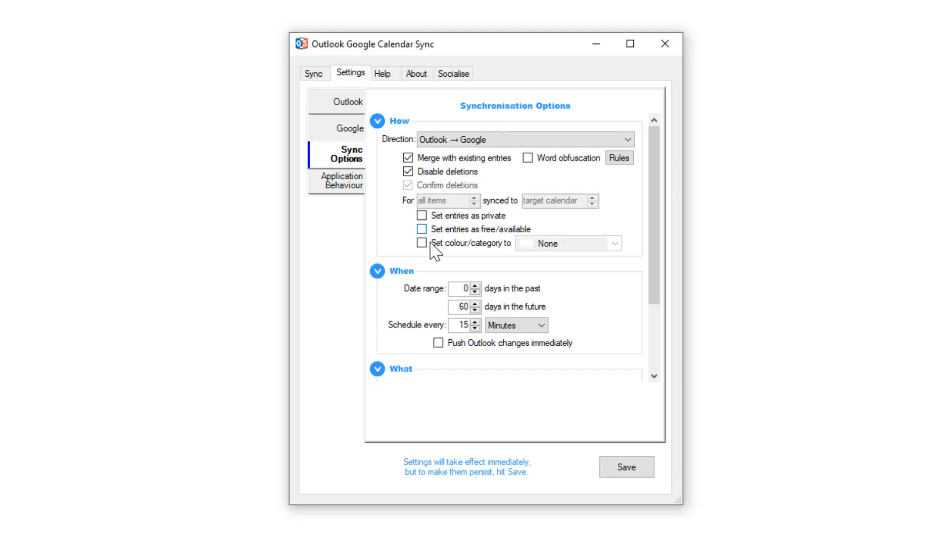
{"action": "left_click", "coordinate": [477, 287]}
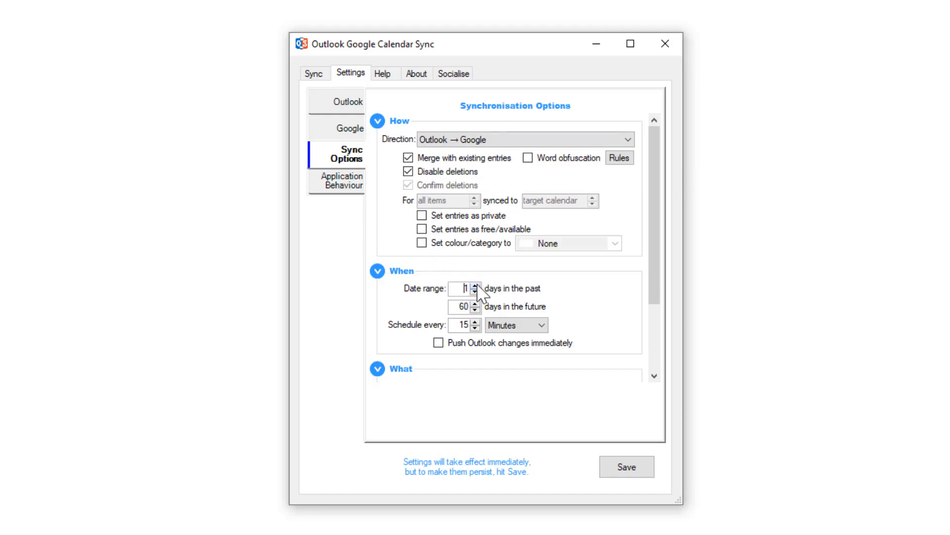
Step: Change the sync schedule unit to Hours and lower the interval to 0
{"action": "left_click", "coordinate": [500, 325]}
{"action": "left_click", "coordinate": [497, 347]}
{"action": "left_click", "coordinate": [475, 329]}
{"action": "left_click", "coordinate": [475, 329]}
{"action": "left_click", "coordinate": [474, 328]}
{"action": "left_click", "coordinate": [474, 328]}
{"action": "left_click", "coordinate": [475, 329]}
{"action": "left_click", "coordinate": [475, 328]}
{"action": "left_click", "coordinate": [475, 328]}
{"action": "left_click", "coordinate": [475, 329]}
{"action": "left_click", "coordinate": [474, 328]}
{"action": "left_click", "coordinate": [474, 328]}
{"action": "left_click", "coordinate": [475, 328]}
{"action": "left_click", "coordinate": [475, 329]}
{"action": "left_click", "coordinate": [475, 328]}
{"action": "left_click", "coordinate": [475, 328]}
{"action": "left_click", "coordinate": [474, 329]}
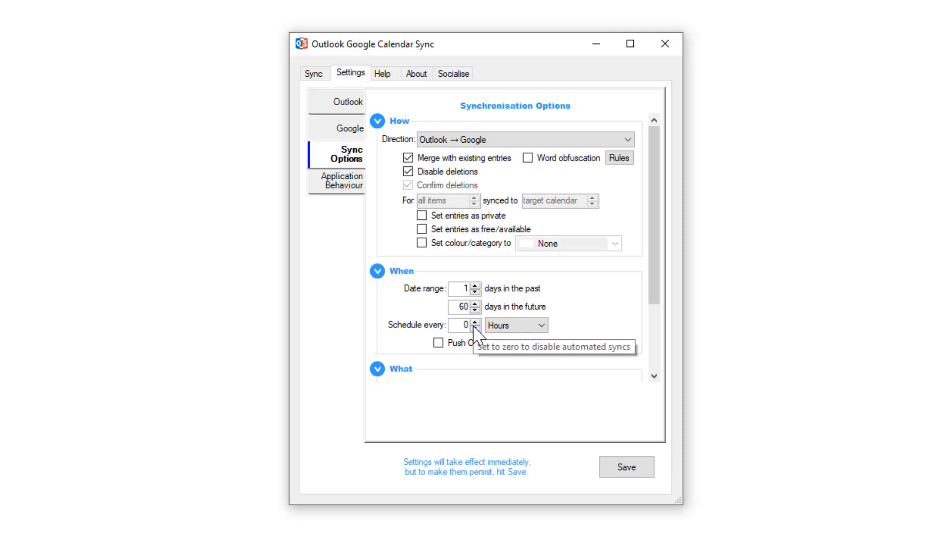
Step: Schedule the sync for every 15 minutes and save the settings
{"action": "left_click", "coordinate": [503, 326]}
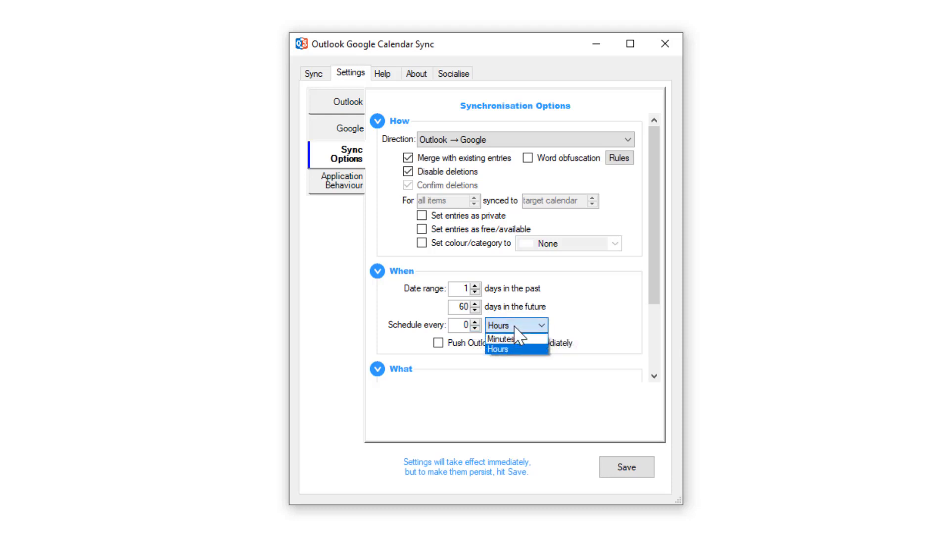
{"action": "left_click", "coordinate": [505, 335]}
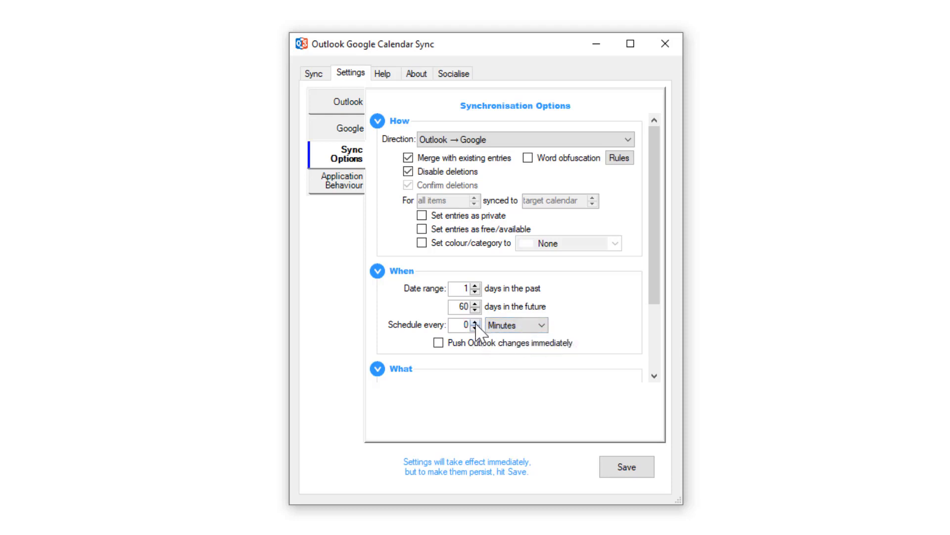
{"action": "left_click", "coordinate": [475, 323]}
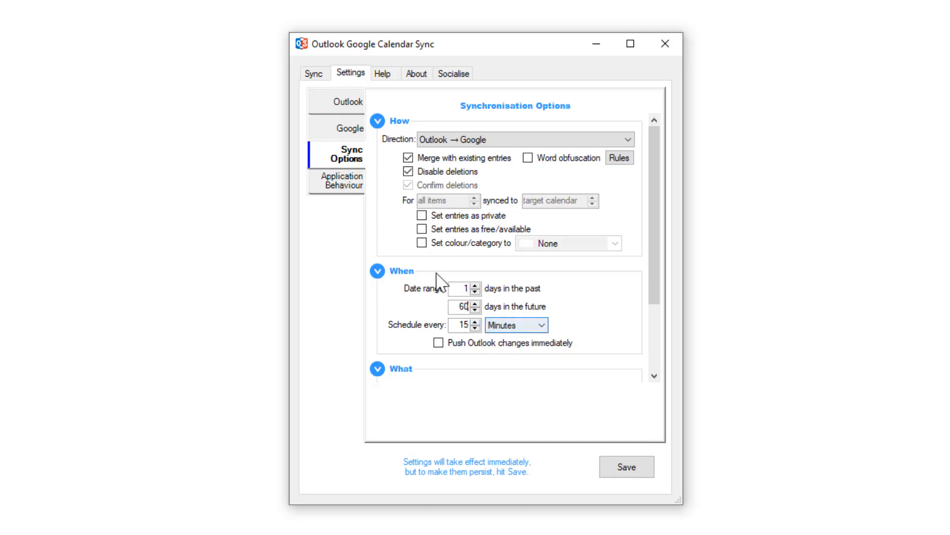
{"action": "scroll", "coordinate": [436, 283], "scroll_direction": "down", "scroll_amount": 2}
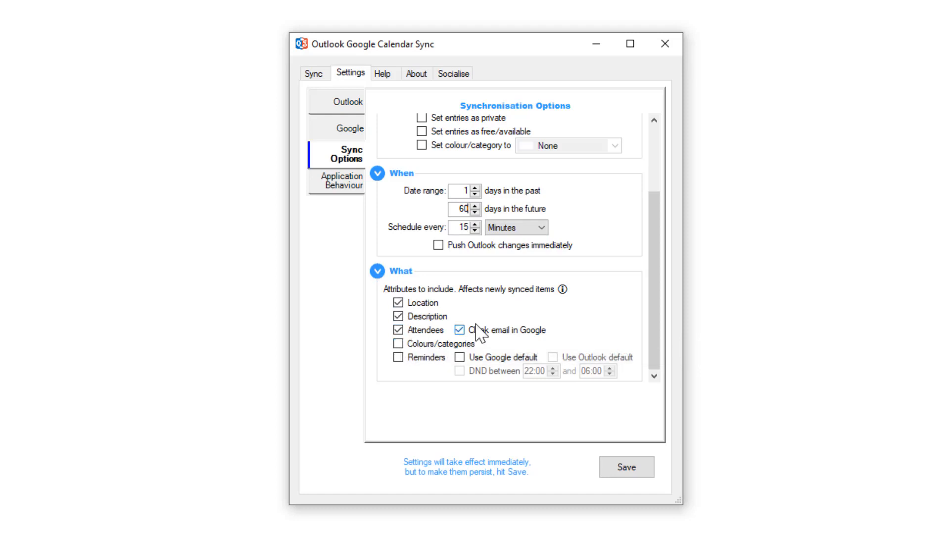
{"action": "scroll", "coordinate": [478, 332], "scroll_direction": "up", "scroll_amount": 1}
{"action": "left_click", "coordinate": [626, 467]}
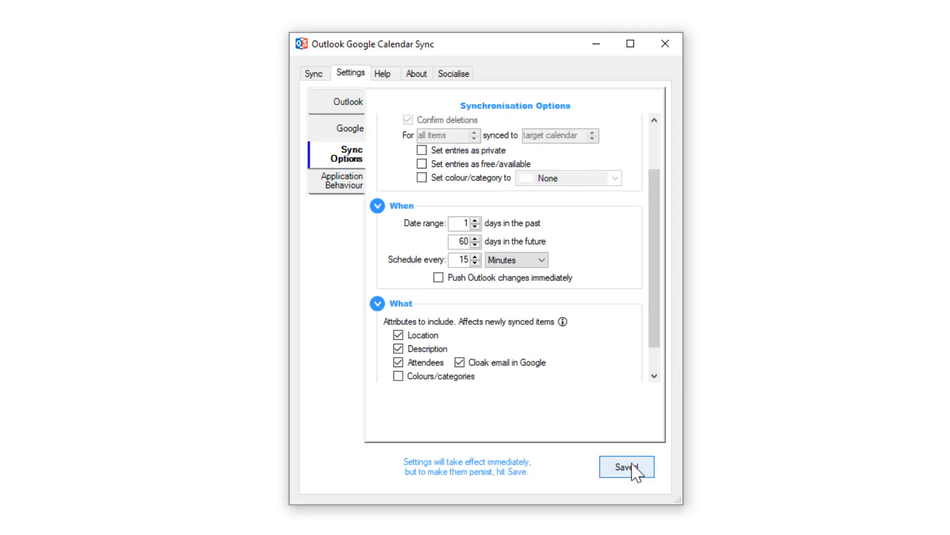
Step: Set the sync direction to Outlook ← Google with a schedule of 0 minutes, and save the settings
{"action": "scroll", "coordinate": [441, 123], "scroll_direction": "up", "scroll_amount": 2}
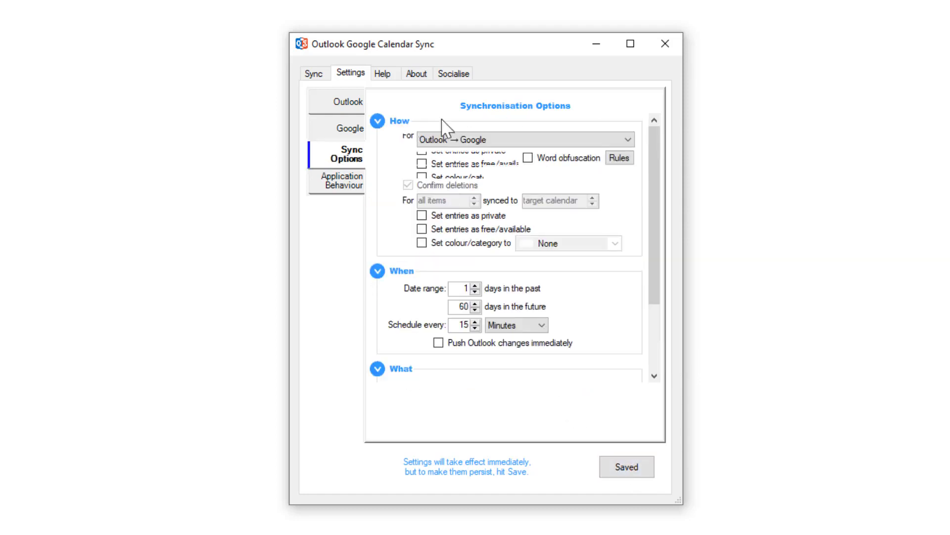
{"action": "left_click", "coordinate": [486, 139]}
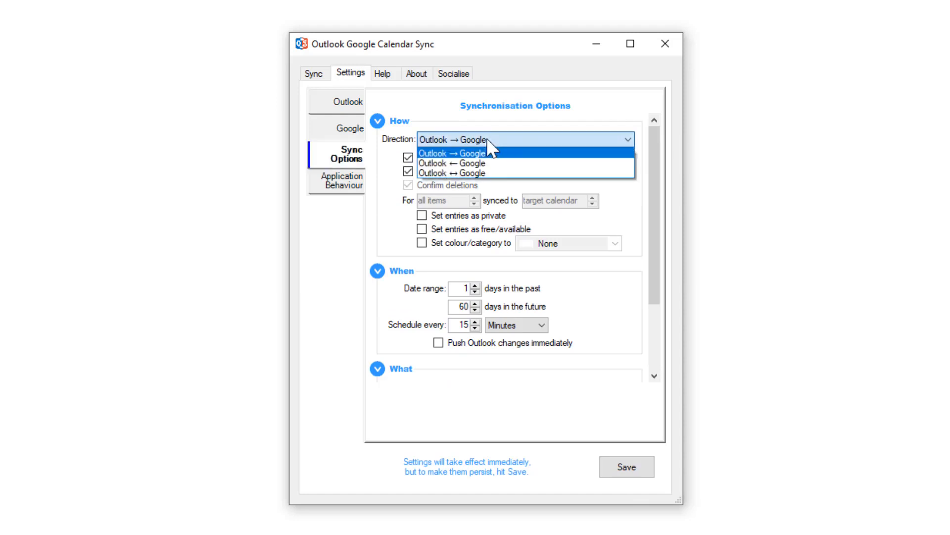
{"action": "left_click", "coordinate": [472, 163]}
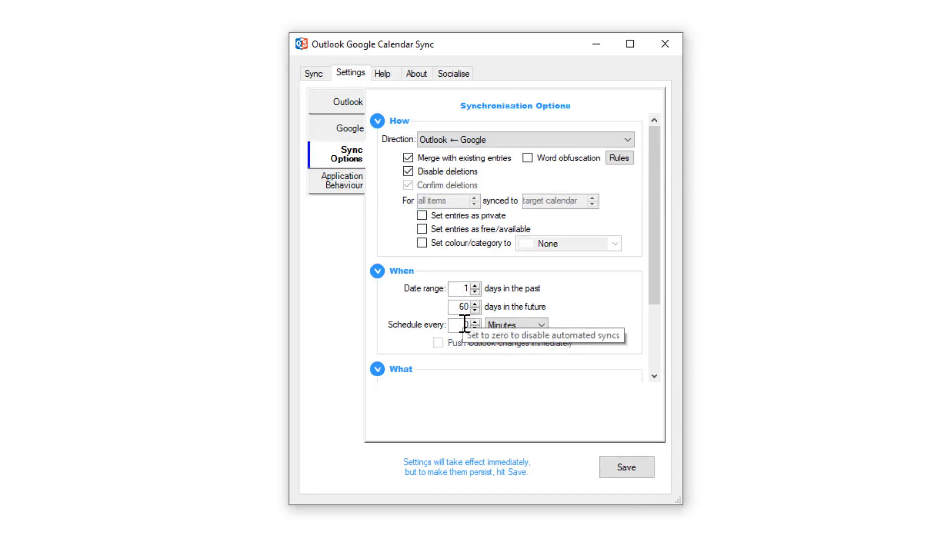
{"action": "scroll", "coordinate": [398, 327], "scroll_direction": "down", "scroll_amount": 3}
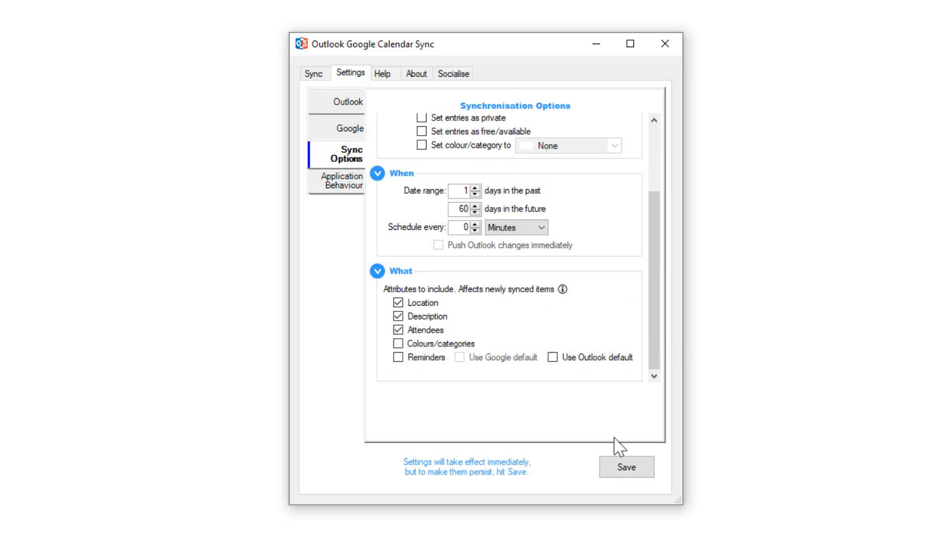
{"action": "left_click", "coordinate": [632, 464]}
Step: Switch the sync direction to Outlook → Google
{"action": "scroll", "coordinate": [424, 189], "scroll_direction": "up", "scroll_amount": 3}
{"action": "left_click", "coordinate": [438, 124]}
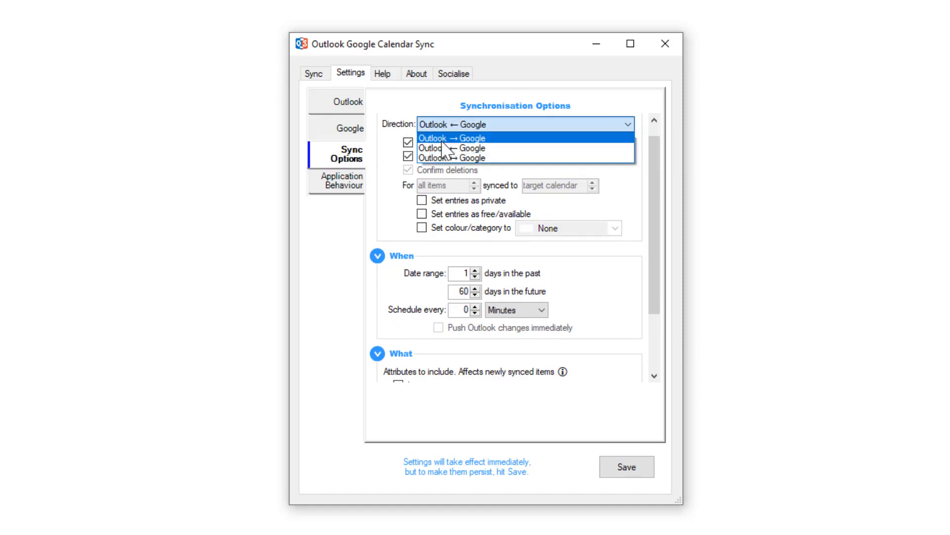
{"action": "left_click", "coordinate": [441, 139]}
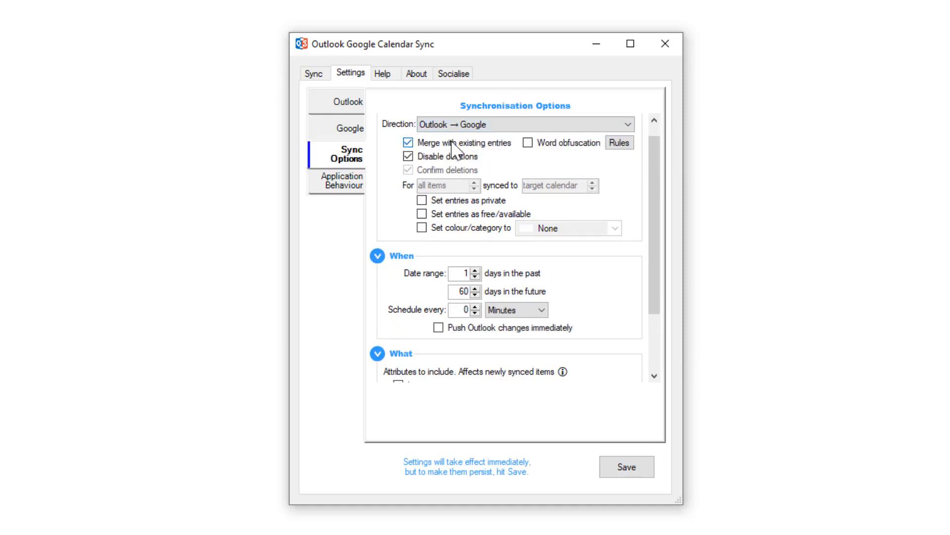
Step: Enable immediate pushing of Outlook changes and save the settings
{"action": "left_click", "coordinate": [438, 328]}
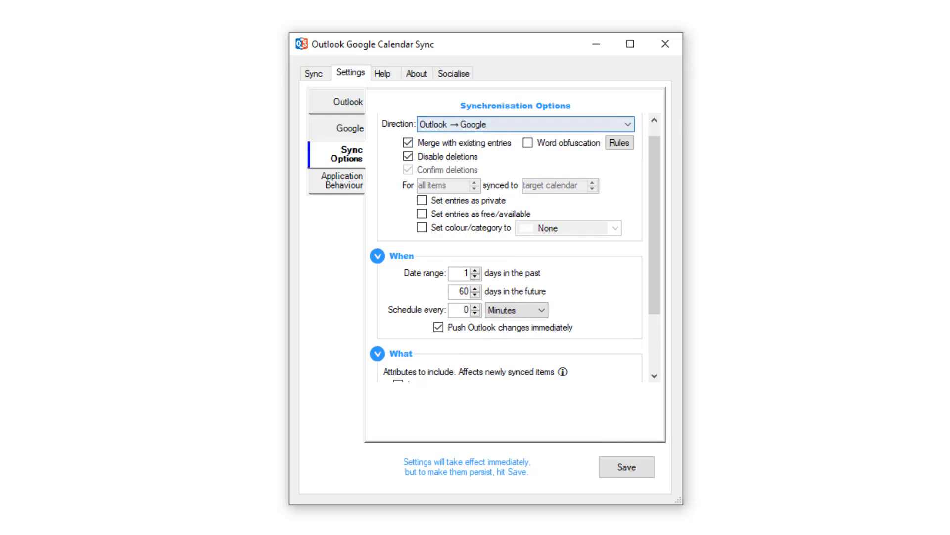
{"action": "left_click", "coordinate": [642, 470]}
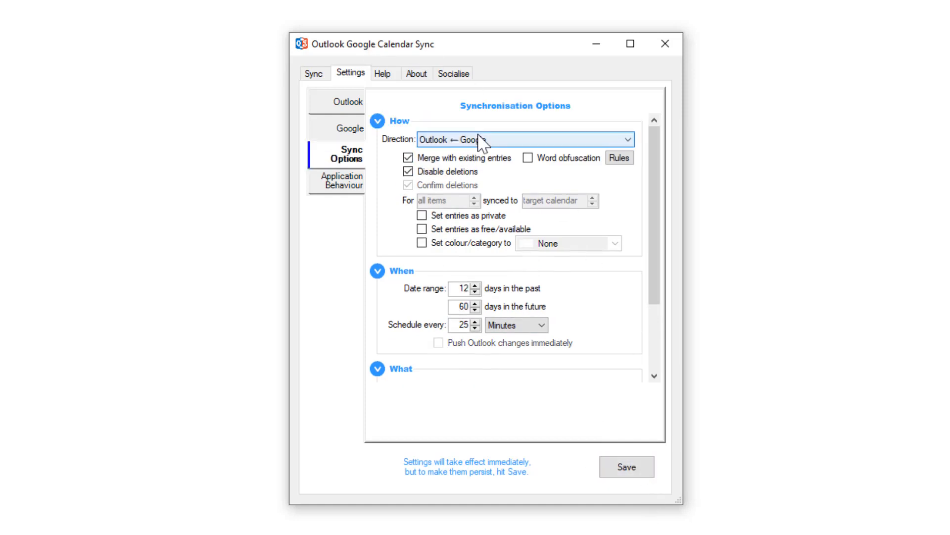
Step: Set the sync direction to Outlook → Google and lower the schedule interval to 0 minutes
{"action": "left_click", "coordinate": [479, 140]}
{"action": "left_click", "coordinate": [477, 156]}
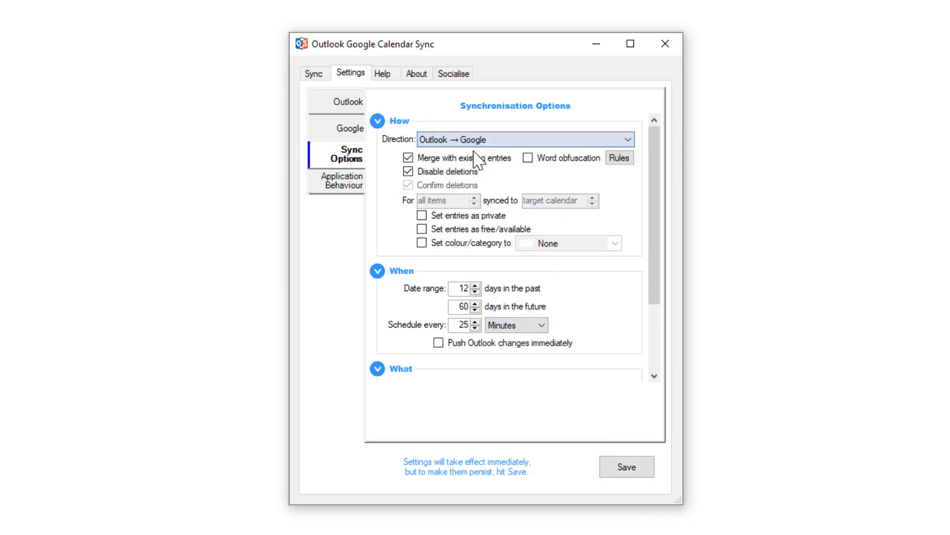
{"action": "left_click", "coordinate": [475, 328]}
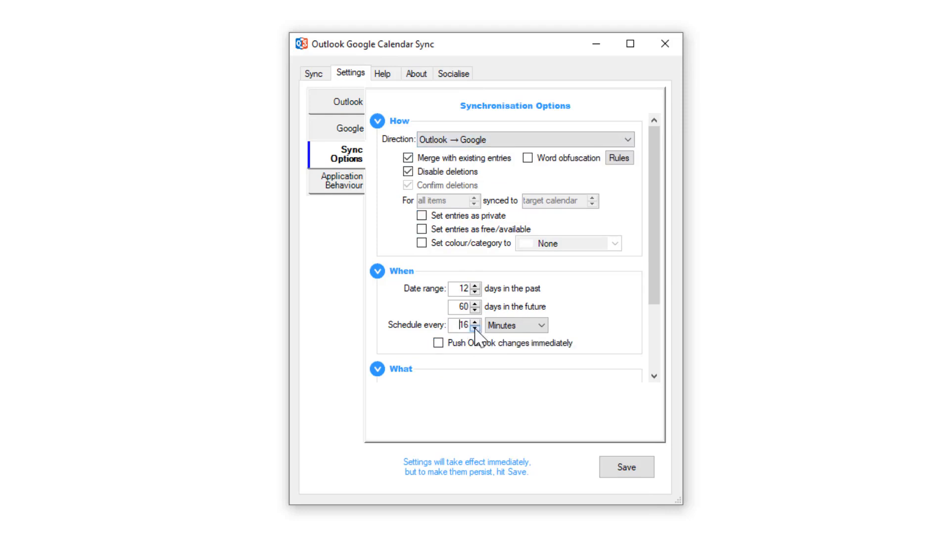
{"action": "left_click", "coordinate": [475, 328]}
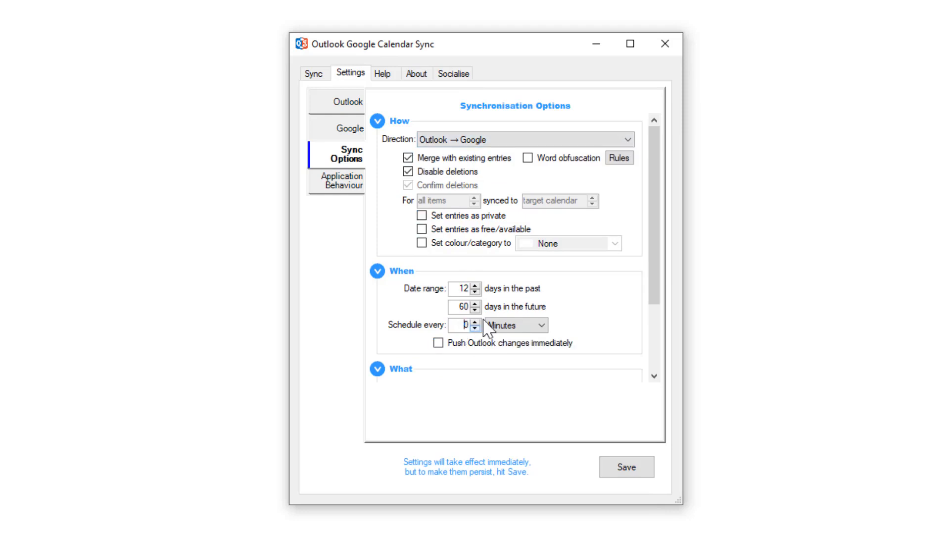
Step: Set the direction to Outlook ← Google with a 15-minute schedule, and switch it to two-way Outlook ↔ Google
{"action": "left_click", "coordinate": [490, 140]}
{"action": "left_click", "coordinate": [490, 161]}
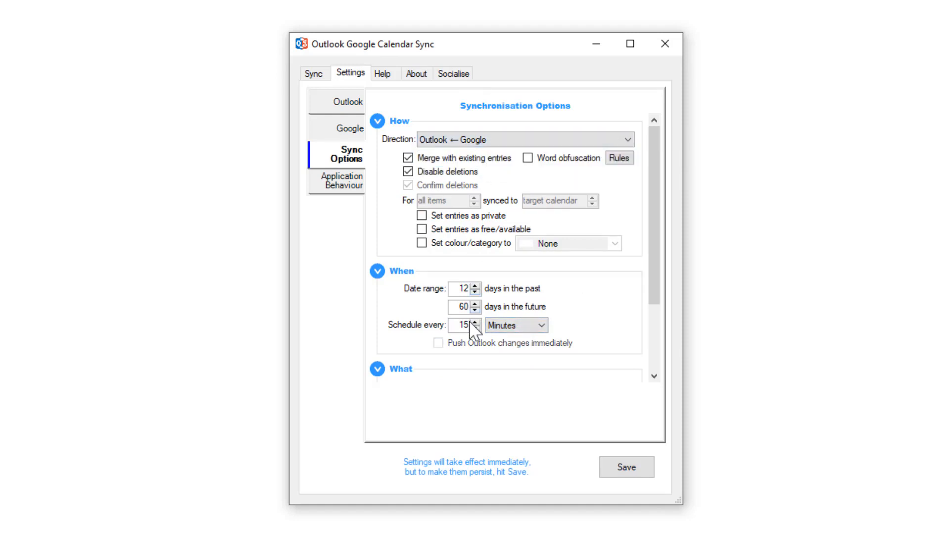
{"action": "left_click", "coordinate": [490, 140]}
{"action": "left_click", "coordinate": [488, 174]}
Step: Change the sync direction to Outlook → Google and save the settings
{"action": "left_click", "coordinate": [490, 141]}
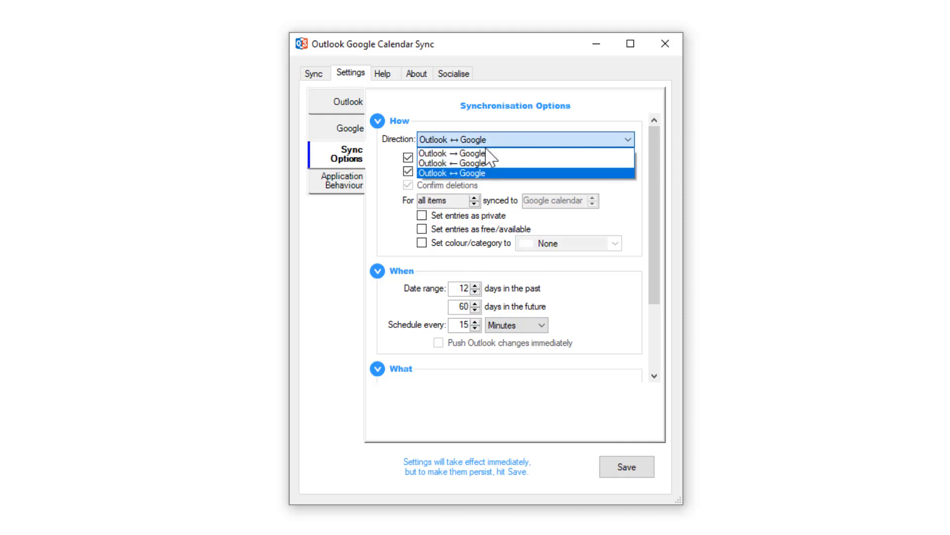
{"action": "left_click", "coordinate": [487, 153]}
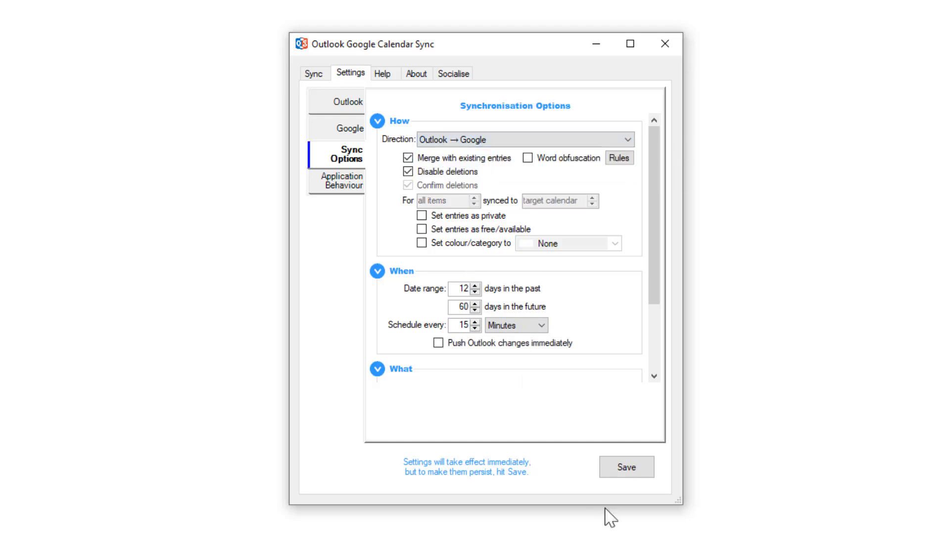
{"action": "left_click", "coordinate": [648, 466]}
Step: Start a manual calendar sync
{"action": "left_click", "coordinate": [308, 76]}
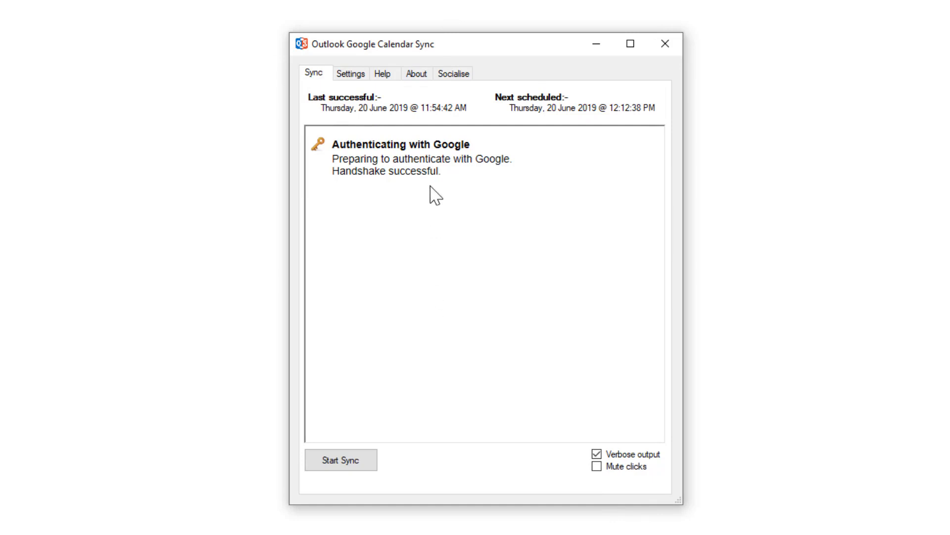
{"action": "left_click", "coordinate": [366, 460]}
{"action": "left_click", "coordinate": [366, 459]}
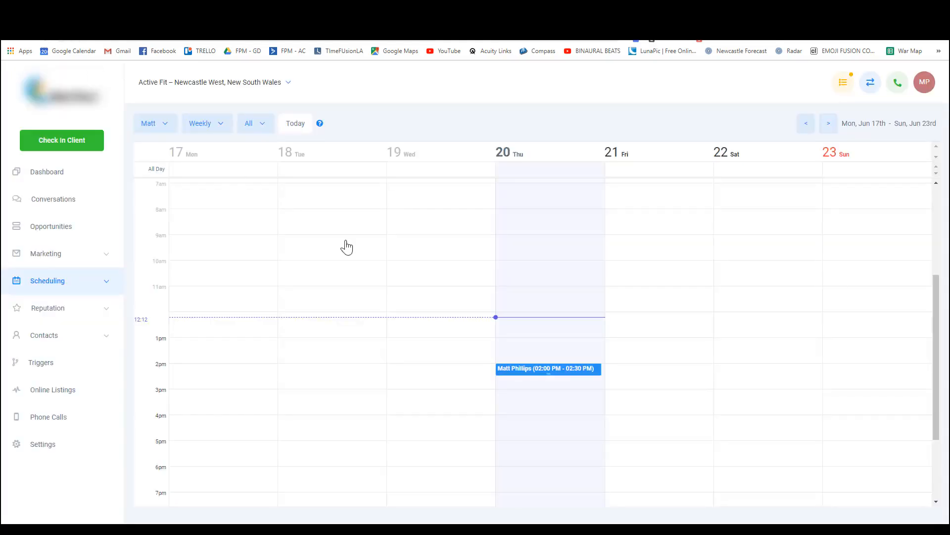
Step: In the scheduling app's integration settings, remove the Google connection and reconnect the Google account, closing the business selection window
{"action": "left_click", "coordinate": [49, 453]}
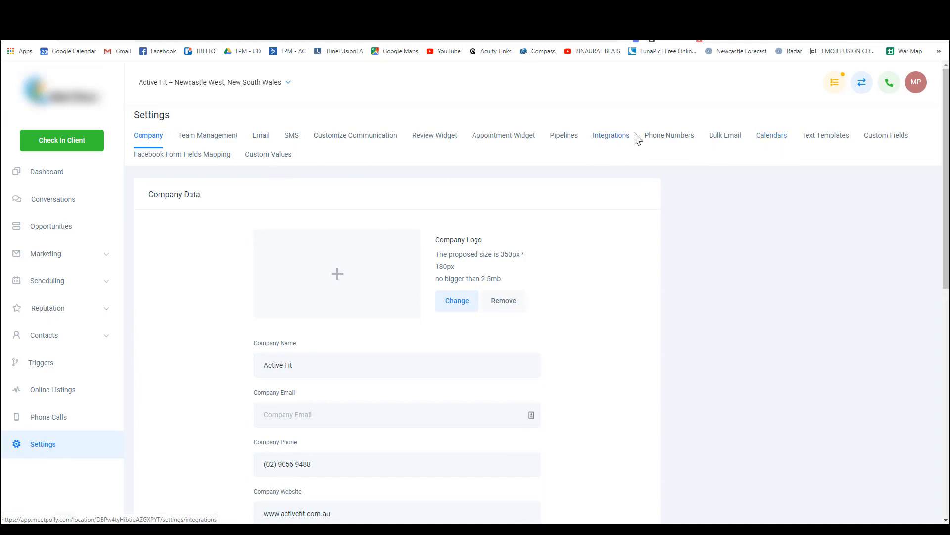
{"action": "left_click", "coordinate": [622, 140]}
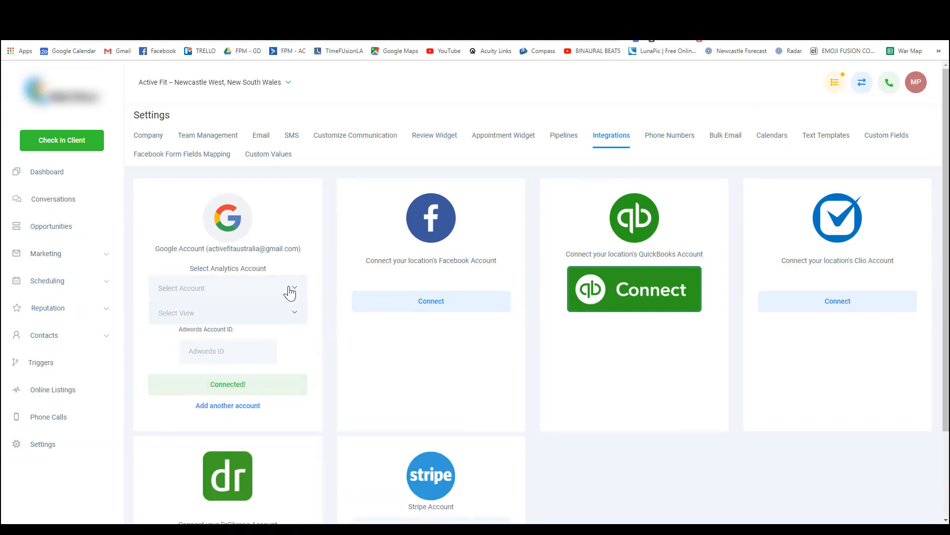
{"action": "left_click", "coordinate": [267, 382]}
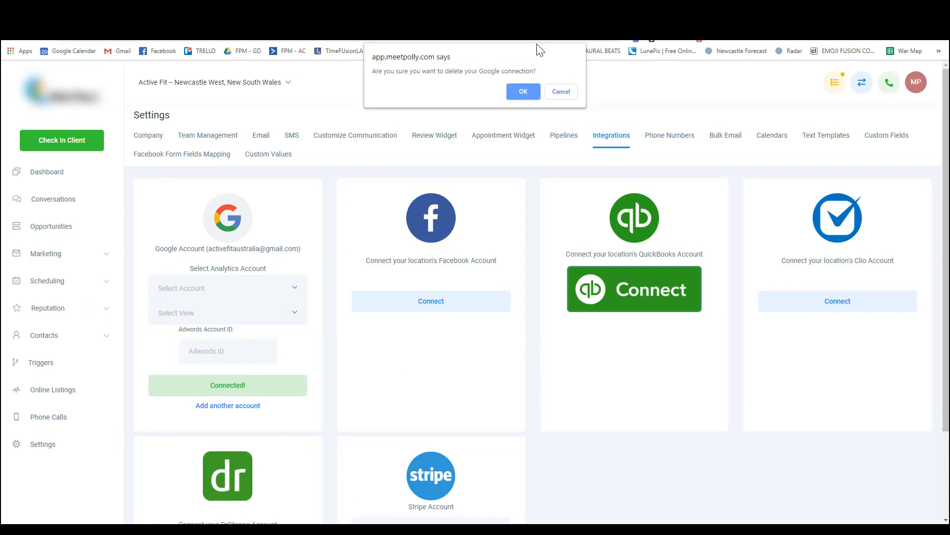
{"action": "left_click", "coordinate": [523, 92]}
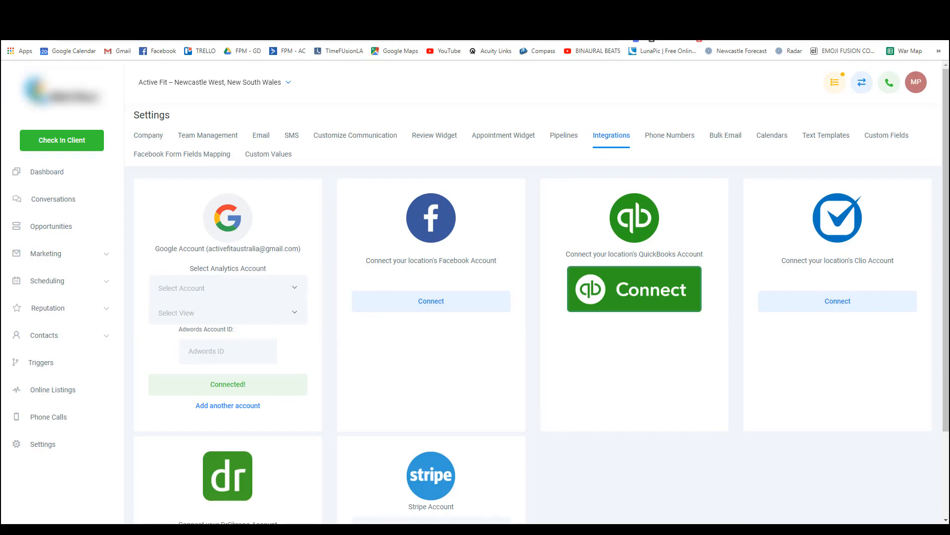
{"action": "left_click_drag", "start_coordinate": [587, 523], "coordinate": [408, 43]}
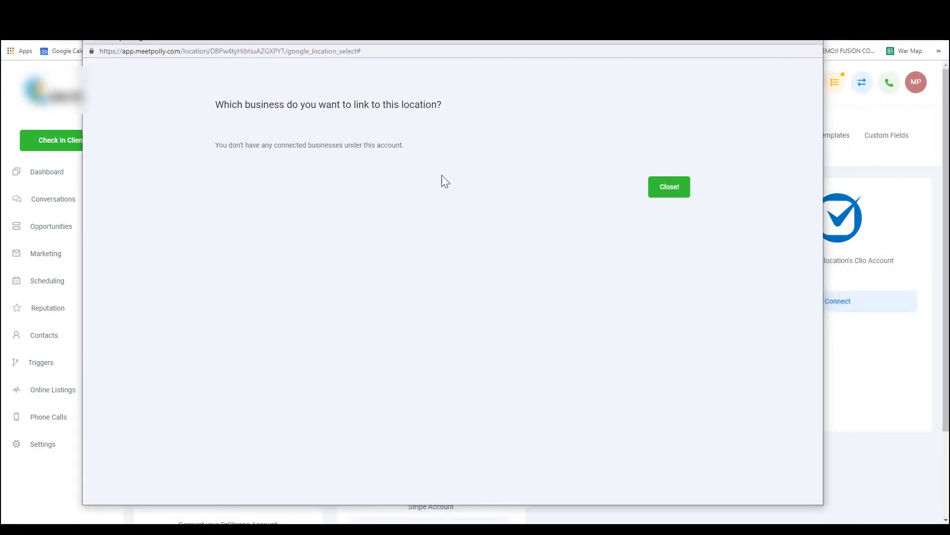
{"action": "left_click", "coordinate": [673, 191]}
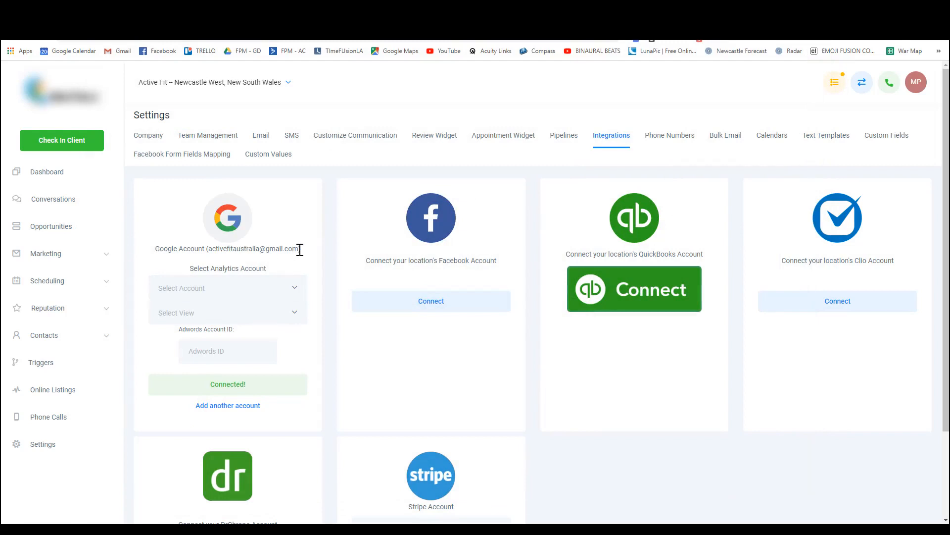
Step: Open the second calendar in the calendar settings, review its linked Google calendar and sync option, and close it
{"action": "left_click", "coordinate": [772, 136]}
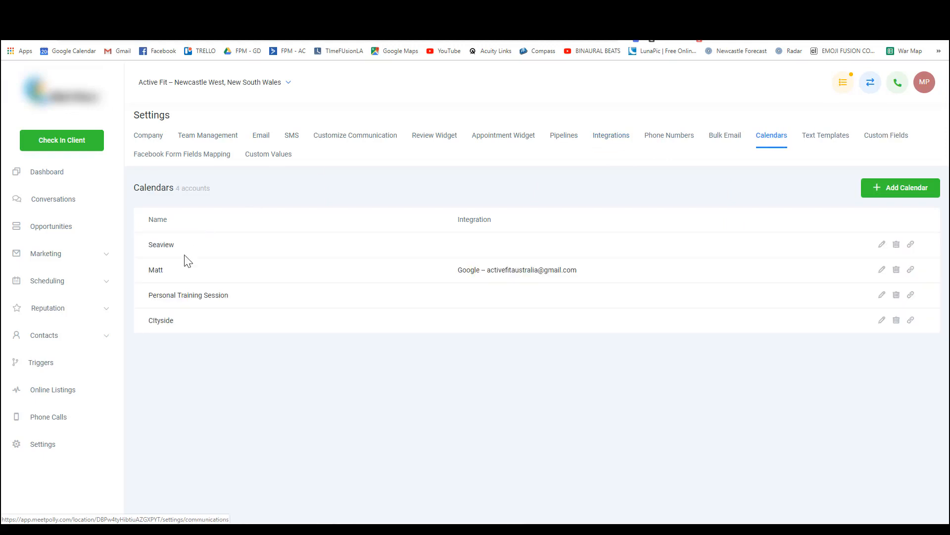
{"action": "left_click", "coordinate": [883, 271]}
{"action": "scroll", "coordinate": [342, 453], "scroll_direction": "down", "scroll_amount": 3}
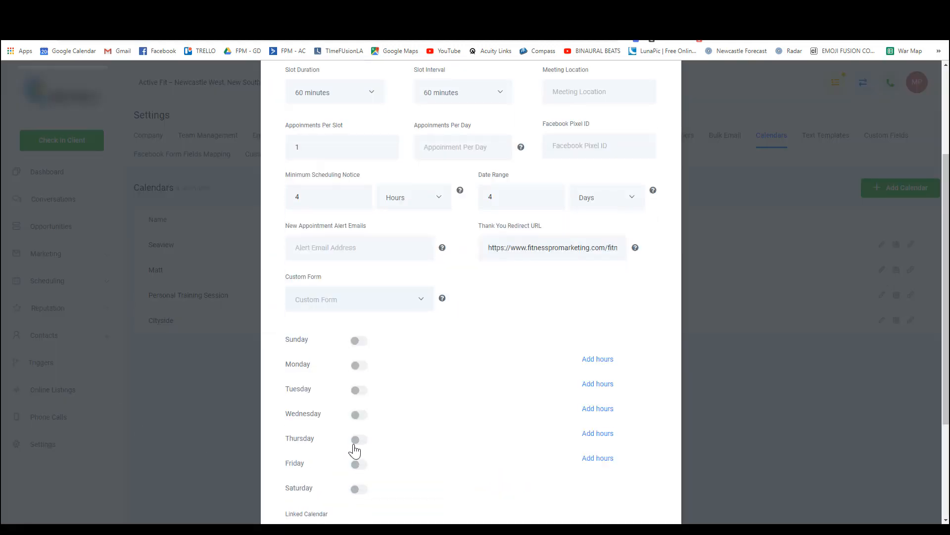
{"action": "scroll", "coordinate": [354, 451], "scroll_direction": "down", "scroll_amount": 5}
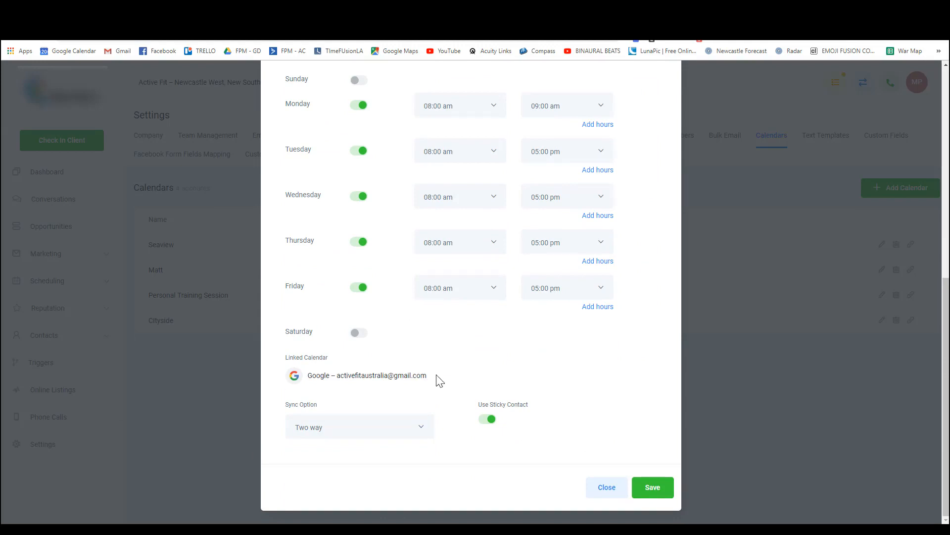
{"action": "left_click", "coordinate": [601, 486]}
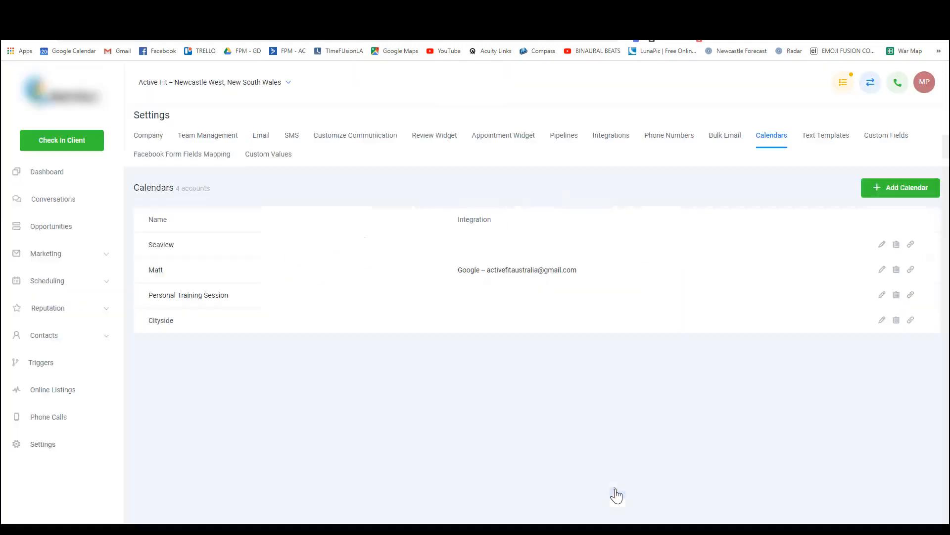
Step: Link the Seaview calendar to Google using the connected account's main calendar, keep the Two way sync option, and save
{"action": "left_click", "coordinate": [882, 244]}
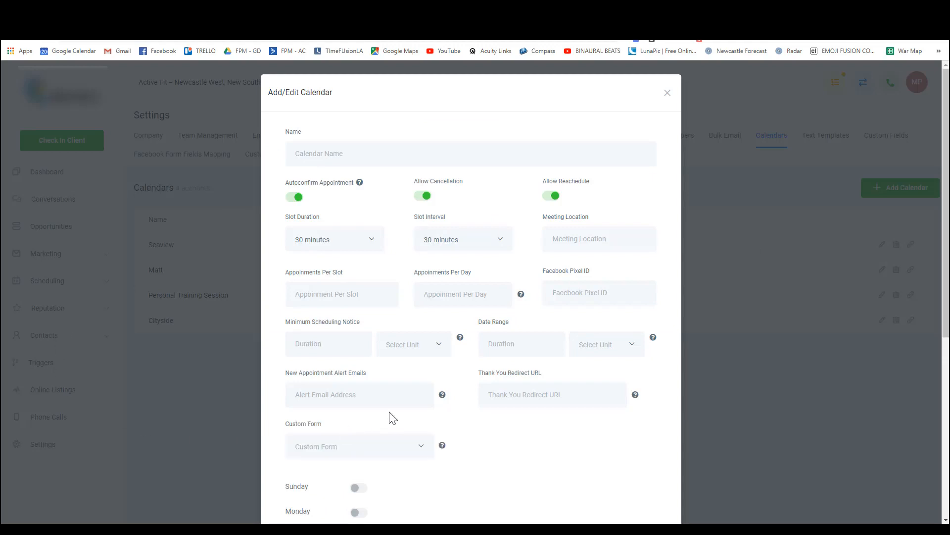
{"action": "scroll", "coordinate": [391, 419], "scroll_direction": "down", "scroll_amount": 9}
{"action": "left_click", "coordinate": [377, 381]}
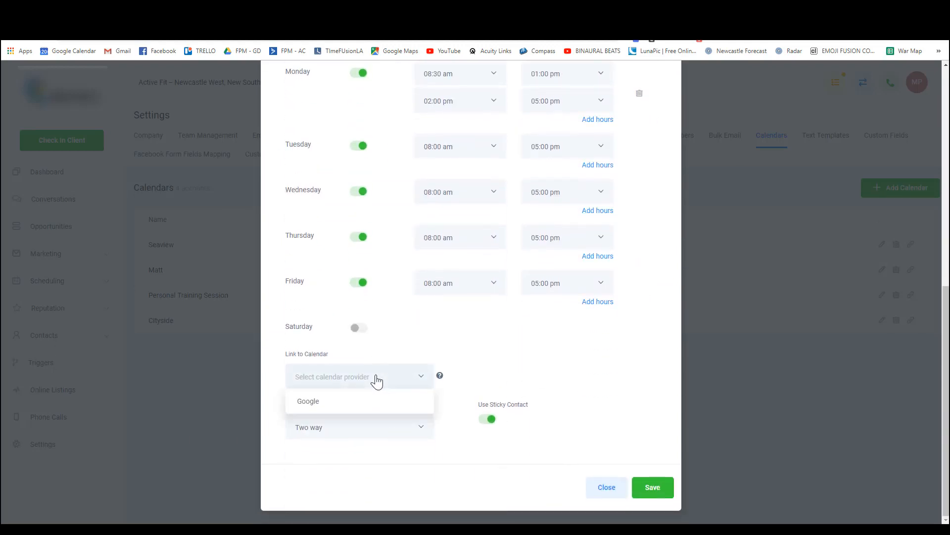
{"action": "left_click", "coordinate": [331, 402]}
{"action": "left_click", "coordinate": [352, 433]}
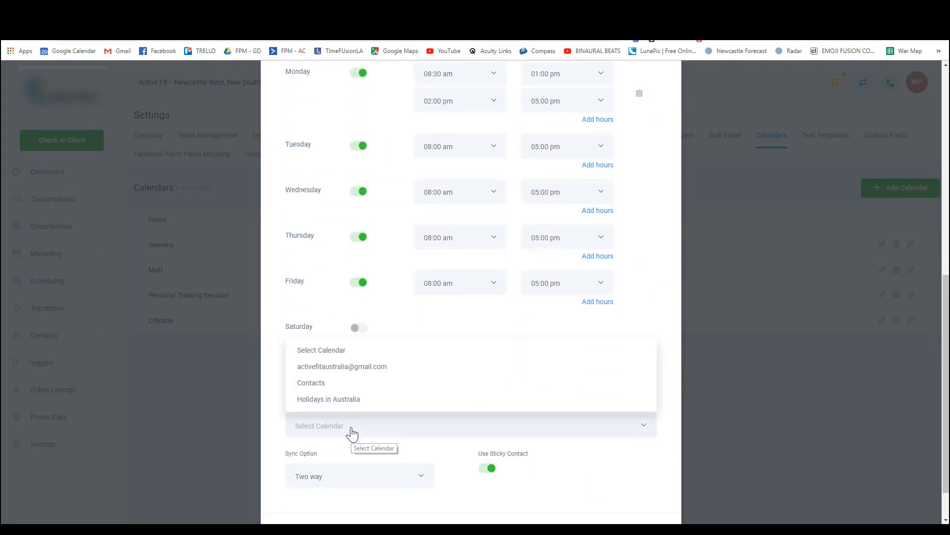
{"action": "left_click", "coordinate": [357, 372]}
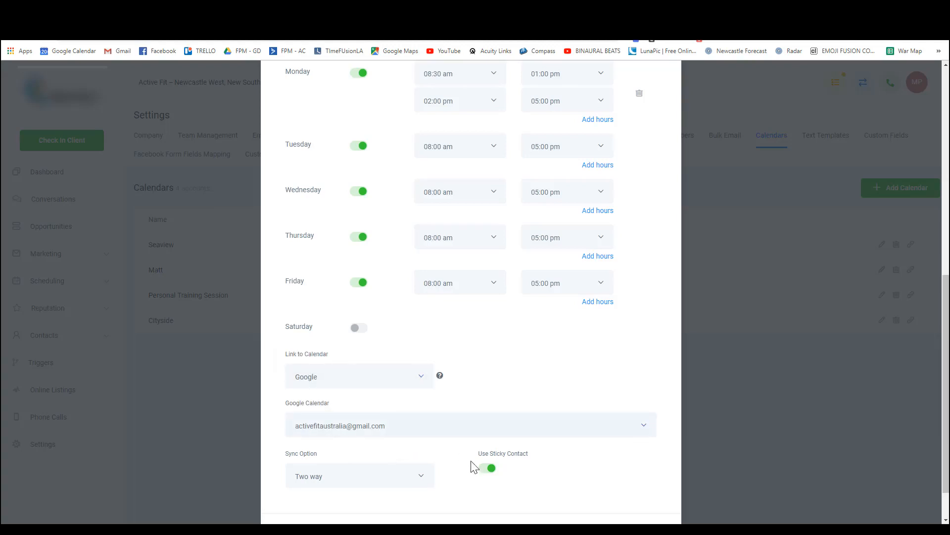
{"action": "scroll", "coordinate": [446, 435], "scroll_direction": "down", "scroll_amount": 1}
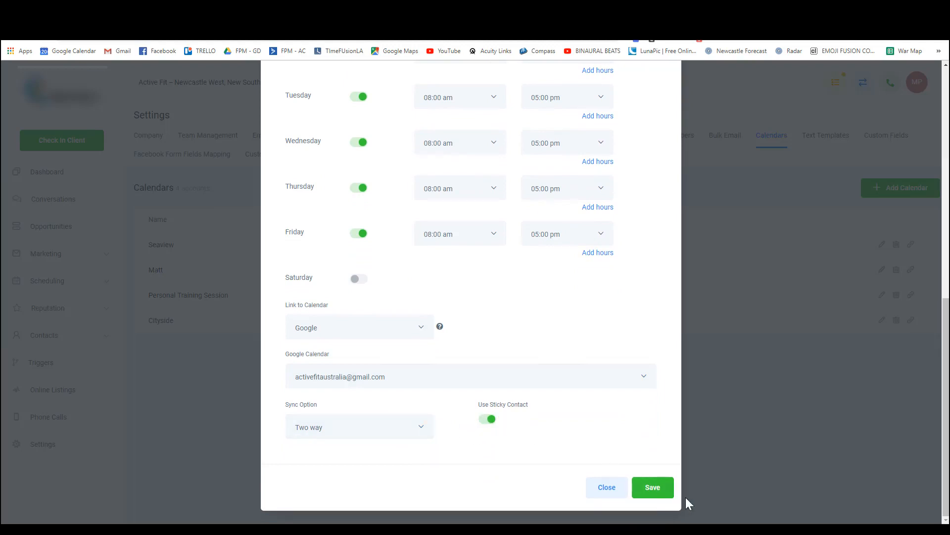
{"action": "left_click", "coordinate": [662, 490]}
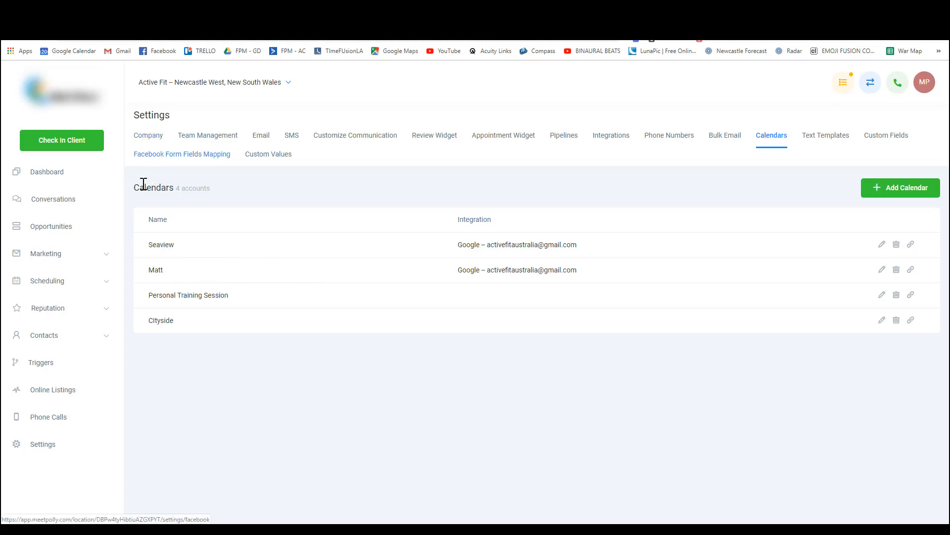
Step: Open the scheduling calendar and compare this week's appointments in the Seaview calendar with those in the second calendar
{"action": "left_click", "coordinate": [54, 280]}
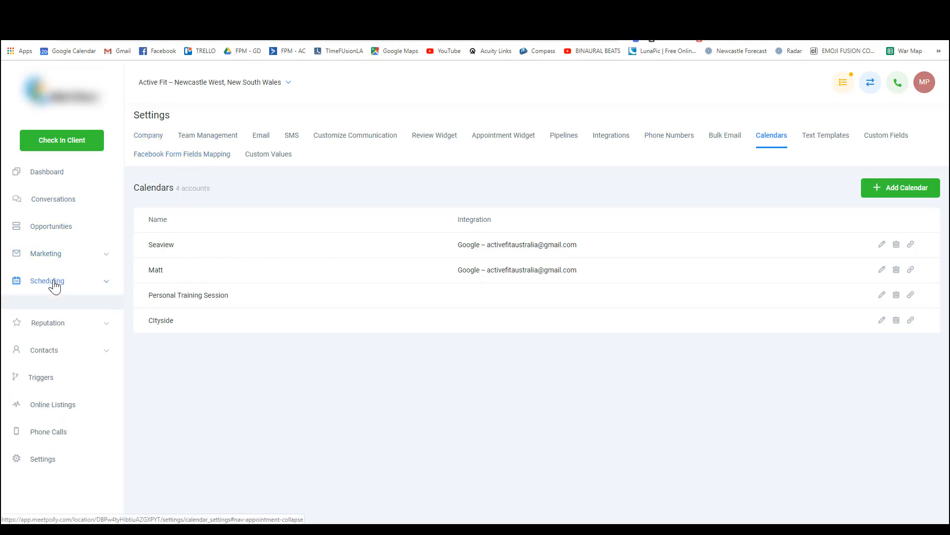
{"action": "left_click", "coordinate": [34, 317]}
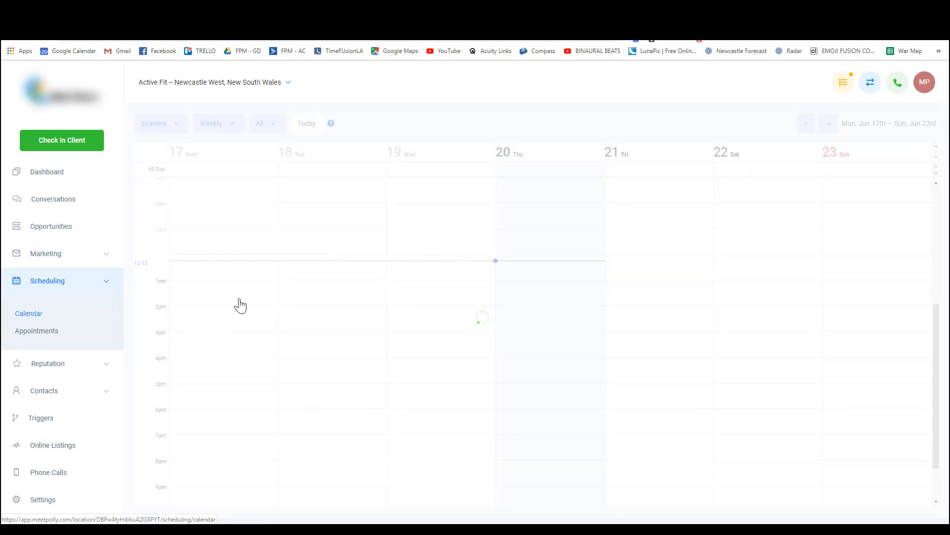
{"action": "left_click", "coordinate": [174, 128]}
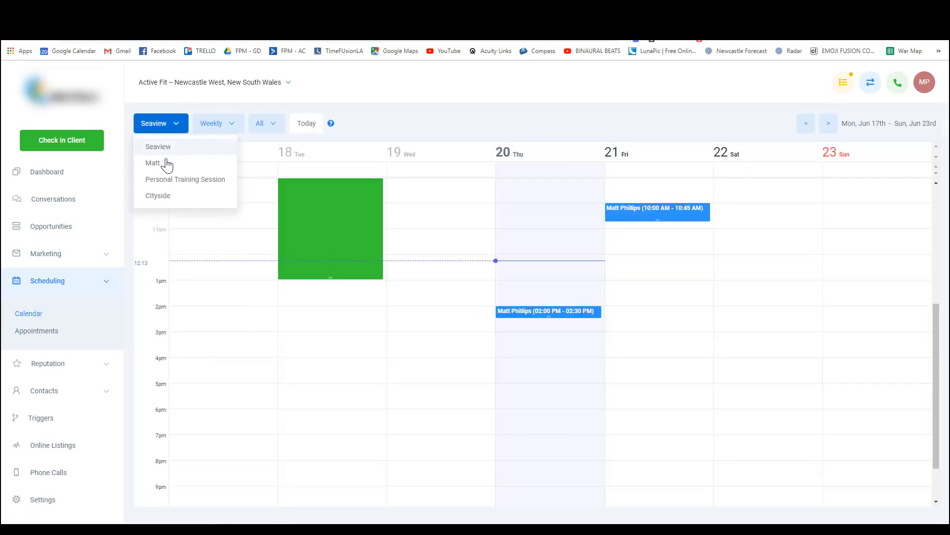
{"action": "left_click", "coordinate": [165, 160]}
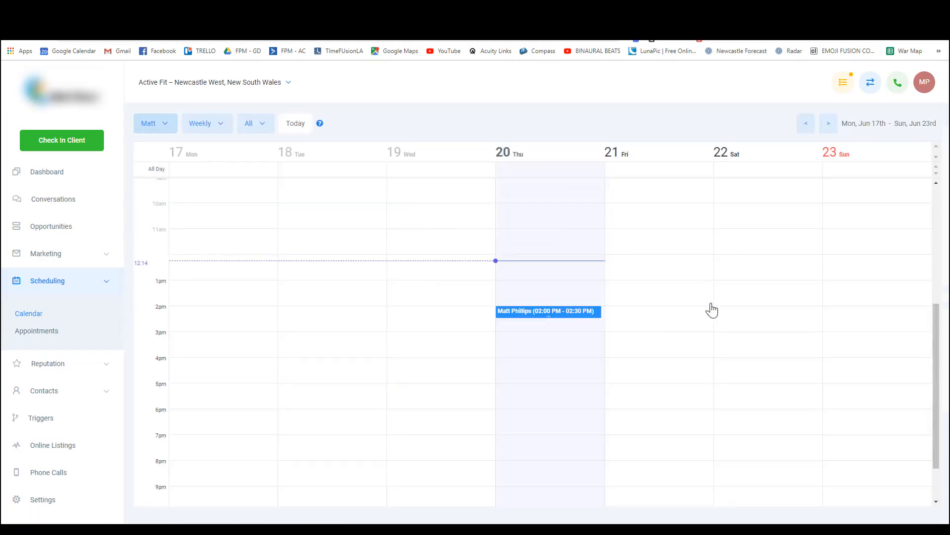
{"action": "left_click", "coordinate": [159, 126]}
{"action": "left_click", "coordinate": [159, 147]}
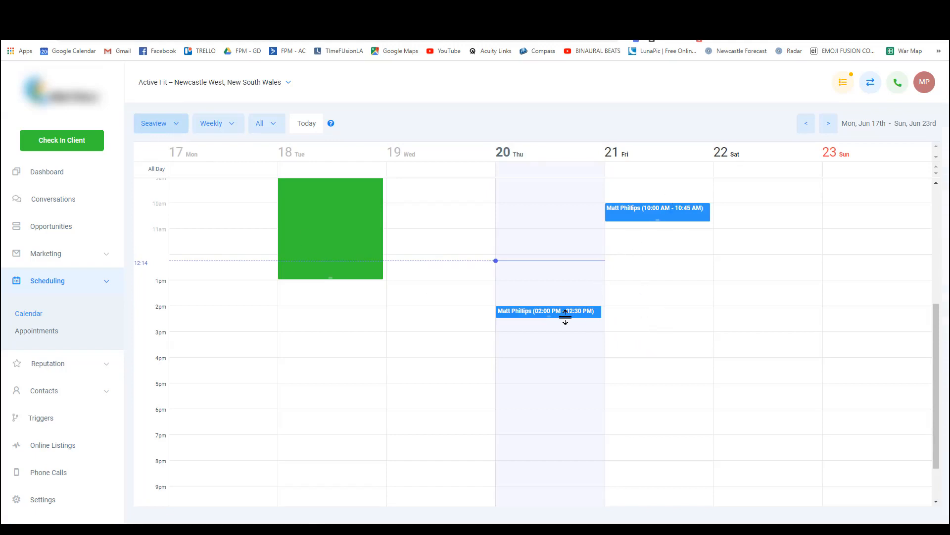
{"action": "left_click", "coordinate": [146, 127]}
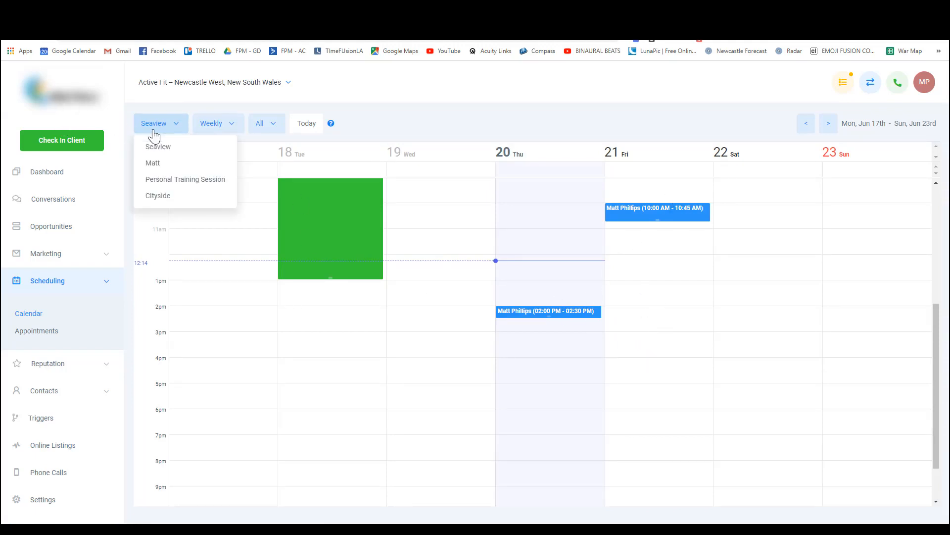
{"action": "left_click", "coordinate": [162, 165]}
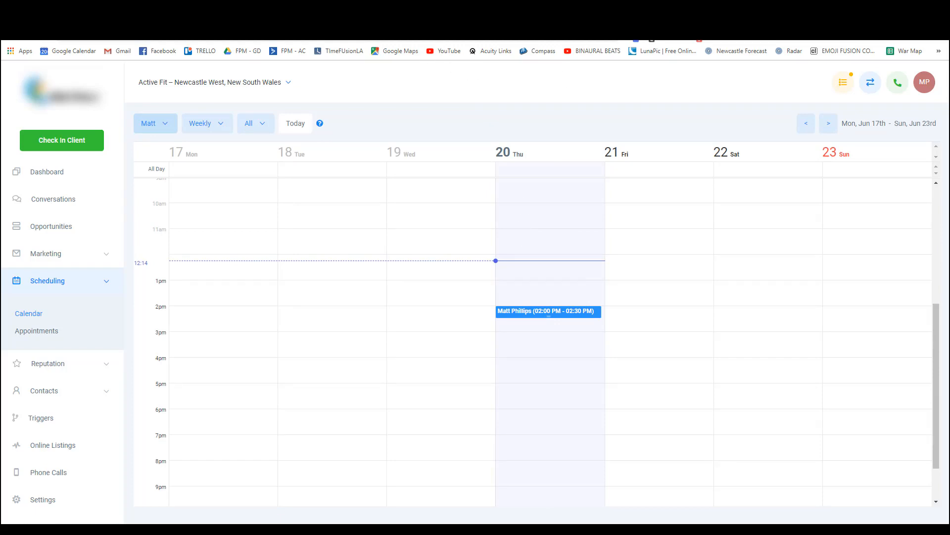
Step: Switch to Outlook Google Calendar Sync to review the sync log, and bring up the Outlook calendar
{"action": "left_click", "coordinate": [351, 529]}
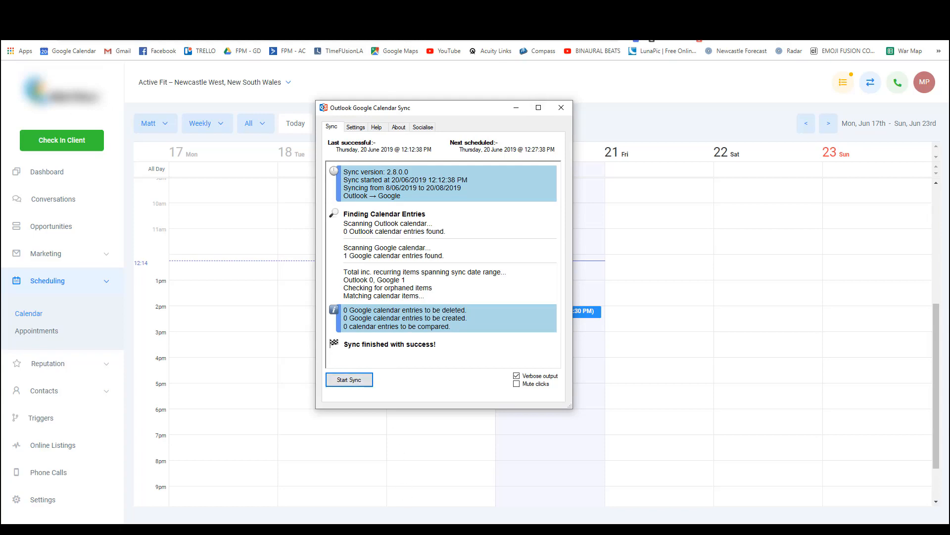
{"action": "key", "text": "alt+Tab"}
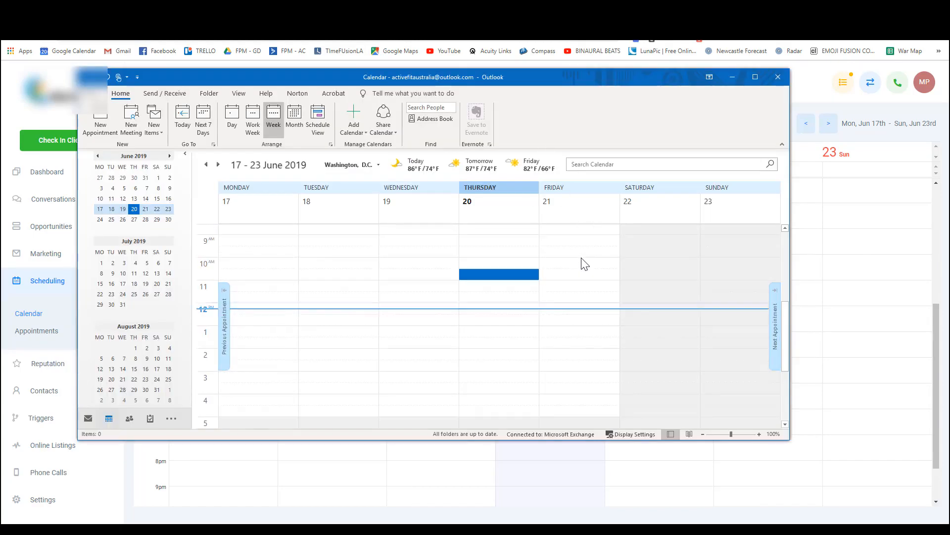
Step: Create an Outlook appointment titled "busy" on Friday 21 June 2019 from 11:00 AM to 2:00 PM, and save it
{"action": "scroll", "coordinate": [584, 263], "scroll_direction": "up", "scroll_amount": 1}
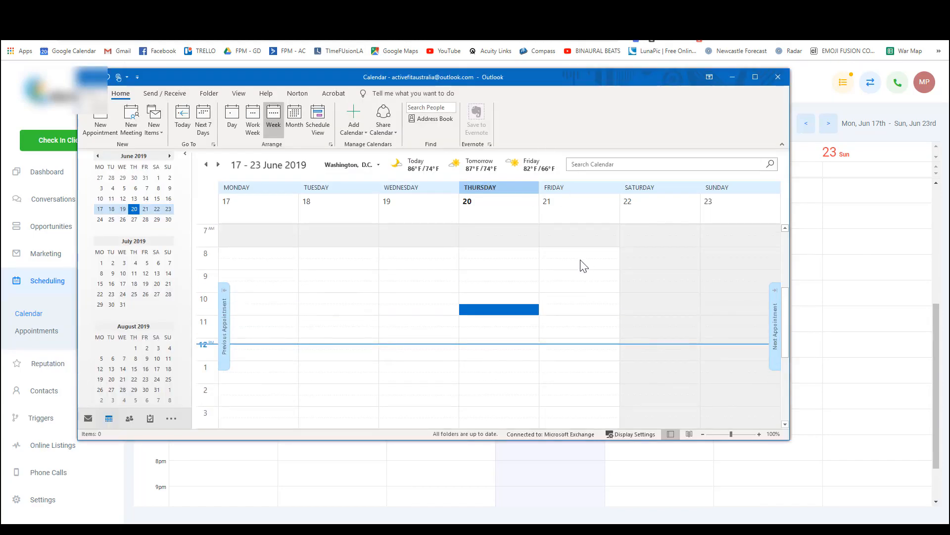
{"action": "left_click", "coordinate": [573, 323]}
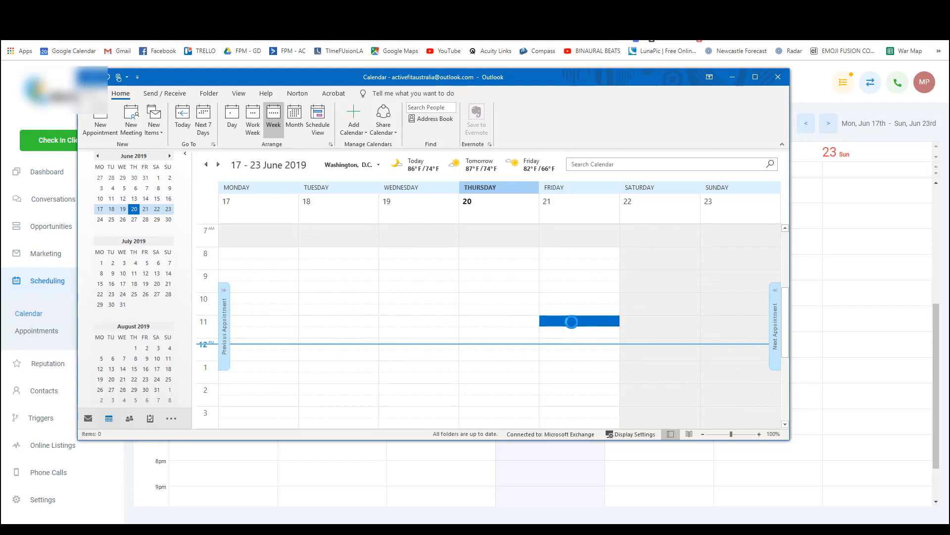
{"action": "double_click", "coordinate": [573, 322]}
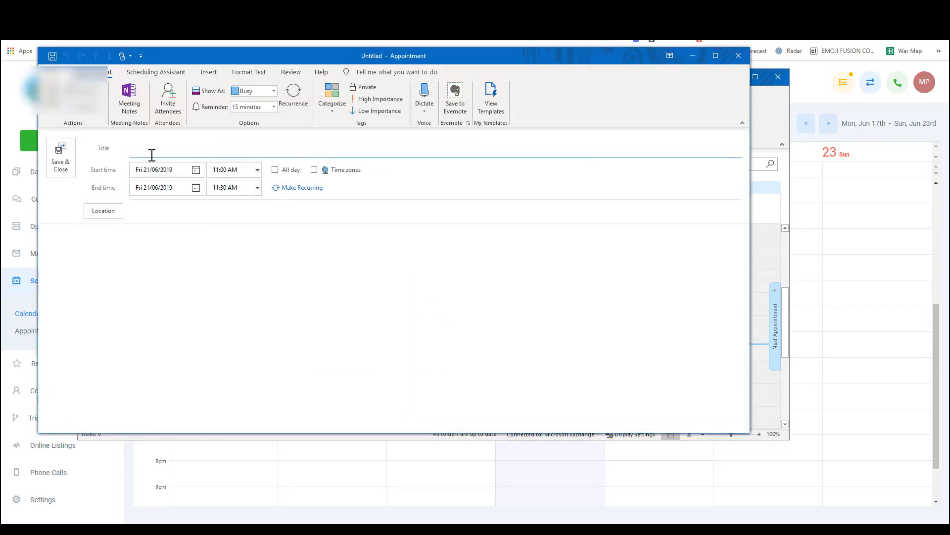
{"action": "left_click", "coordinate": [246, 187]}
{"action": "left_click", "coordinate": [257, 187]}
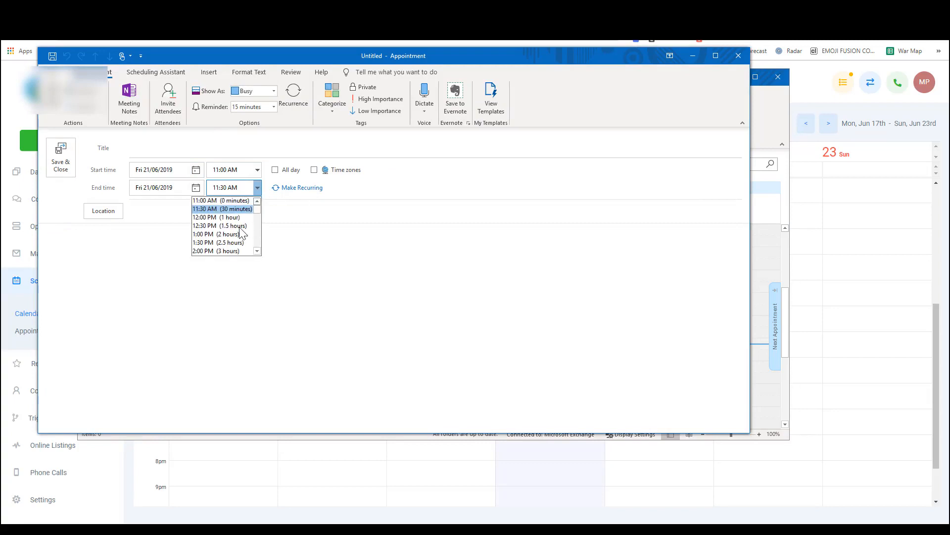
{"action": "left_click", "coordinate": [235, 247]}
{"action": "left_click", "coordinate": [167, 144]}
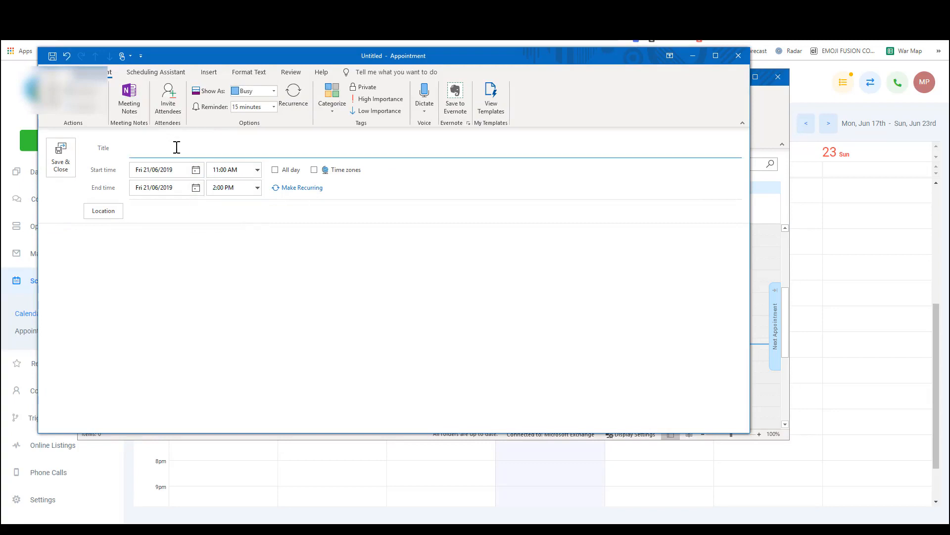
{"action": "type", "text": "busy"}
{"action": "left_click", "coordinate": [63, 158]}
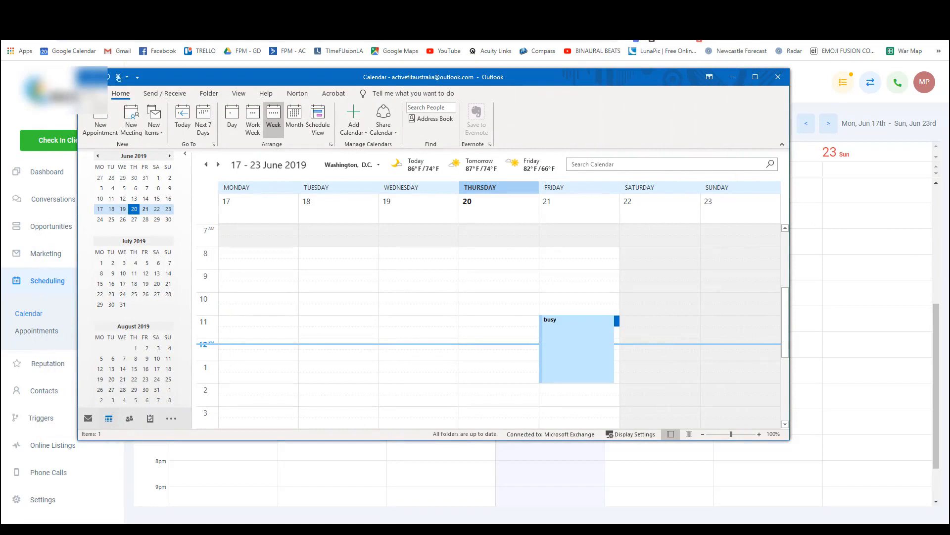
Step: Switch to Outlook Google Calendar Sync and run a manual sync from Outlook to Google
{"action": "left_click", "coordinate": [420, 529]}
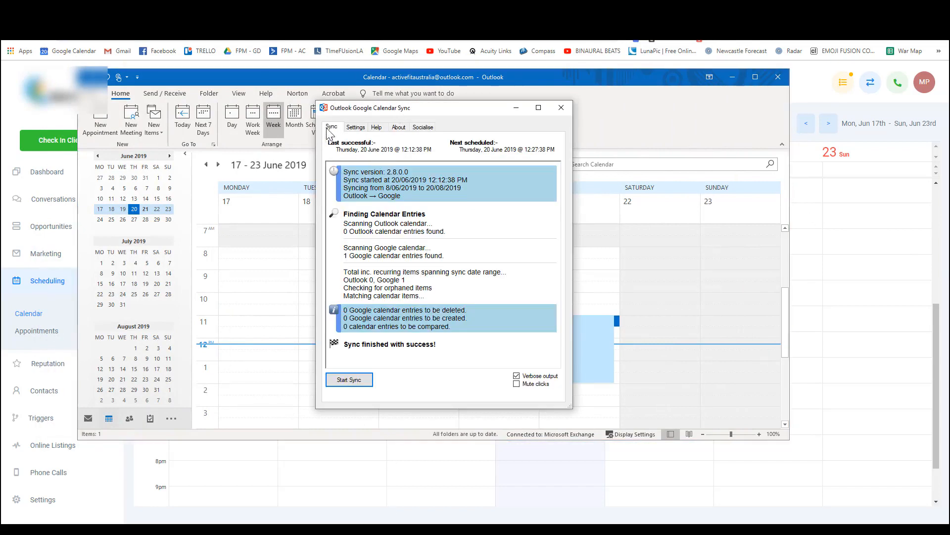
{"action": "left_click", "coordinate": [370, 384]}
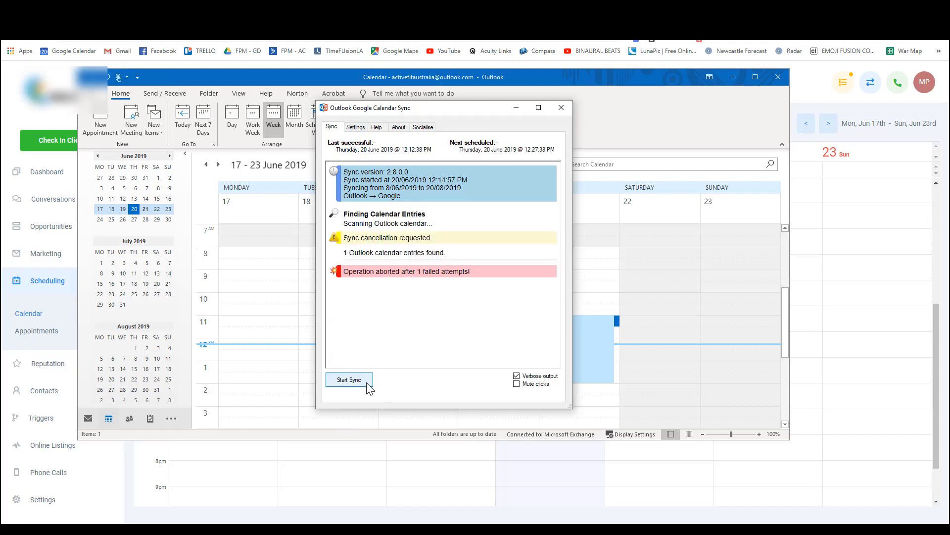
{"action": "left_click", "coordinate": [367, 383]}
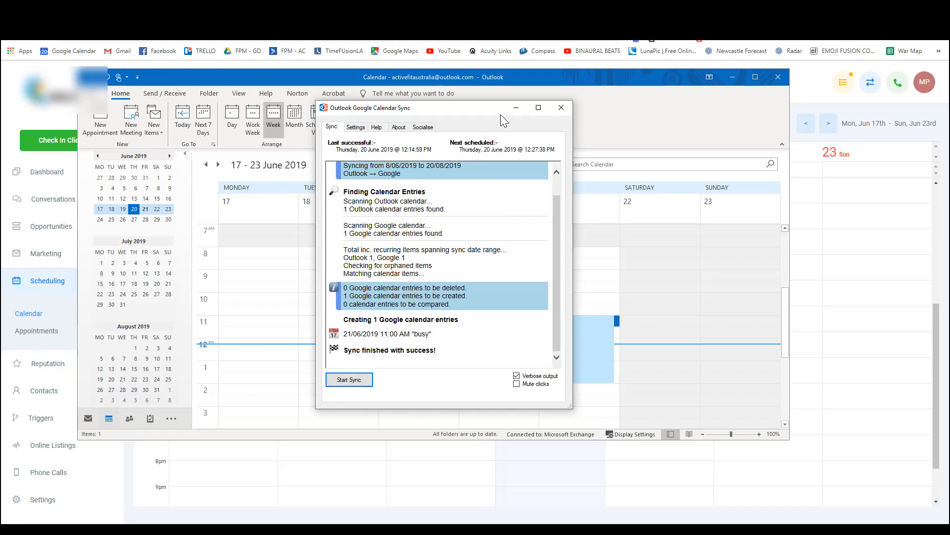
Step: Compare this week's appointments across the Outlook calendar, Google Calendar and the scheduling calendar
{"action": "left_click_drag", "start_coordinate": [459, 110], "coordinate": [220, 124]}
{"action": "left_click", "coordinate": [534, 76]}
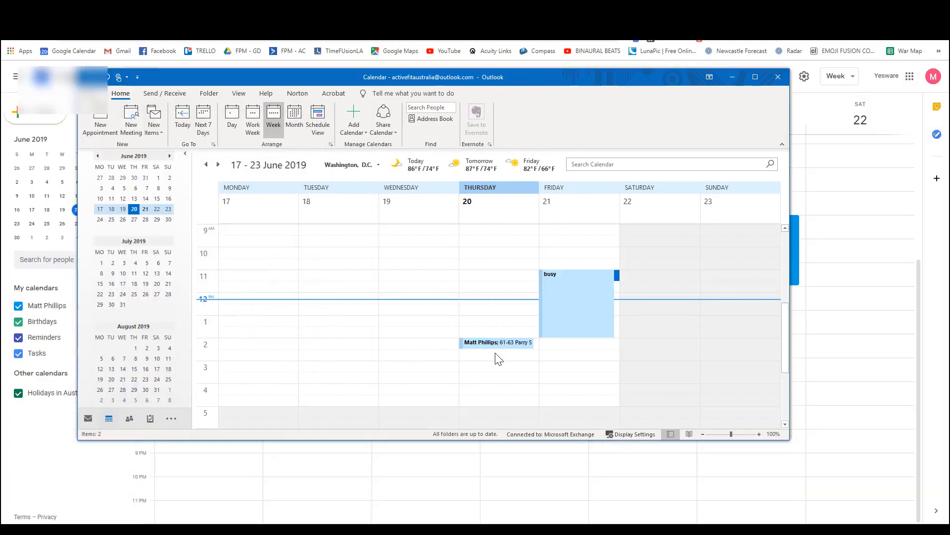
{"action": "mouse_move", "coordinate": [500, 341]}
{"action": "left_click", "coordinate": [695, 21]}
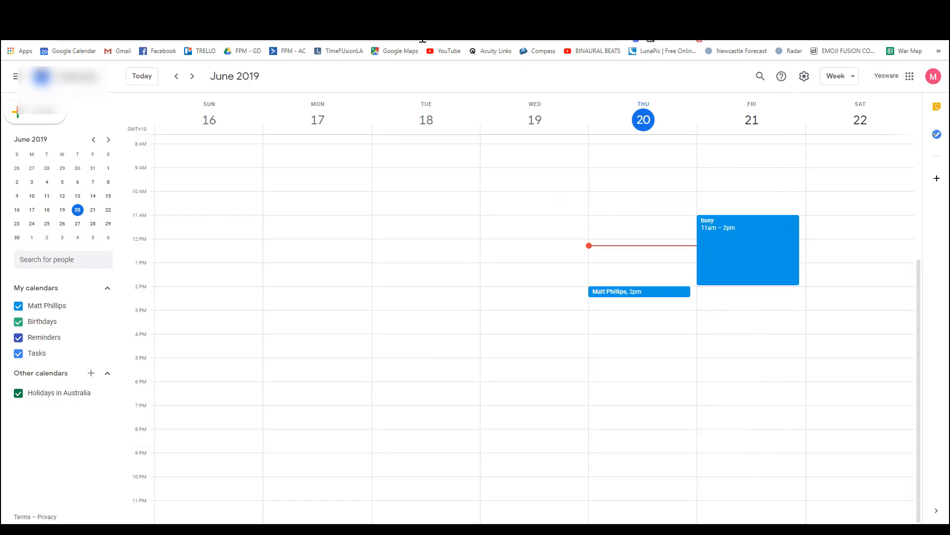
{"action": "left_click", "coordinate": [47, 31]}
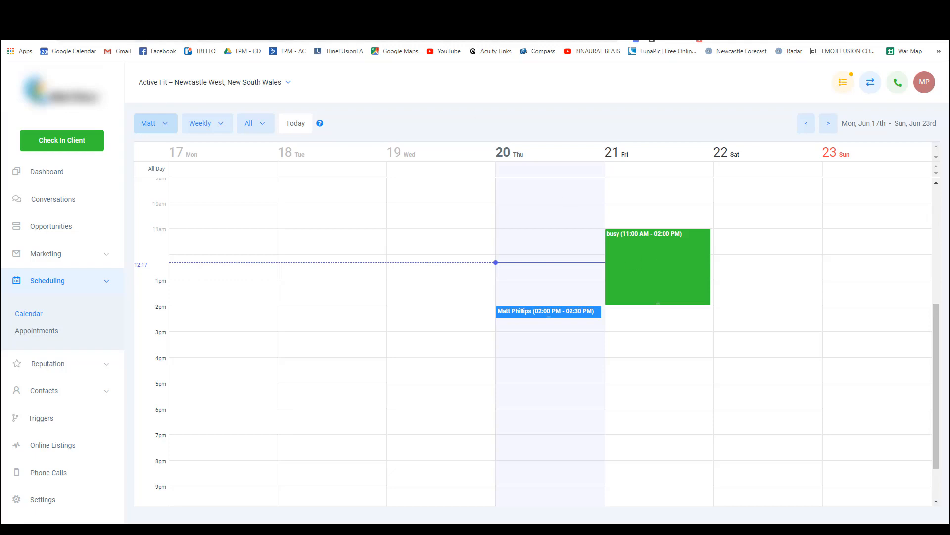
Step: Switch to Outlook Google Calendar Sync and save its application behaviour settings with Start on login enabled
{"action": "key", "text": "alt+Tab"}
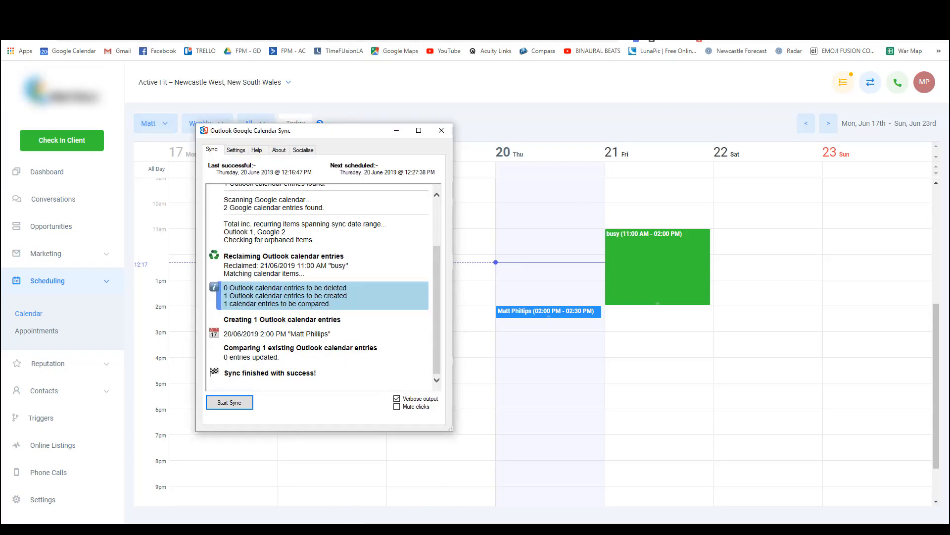
{"action": "left_click", "coordinate": [236, 150]}
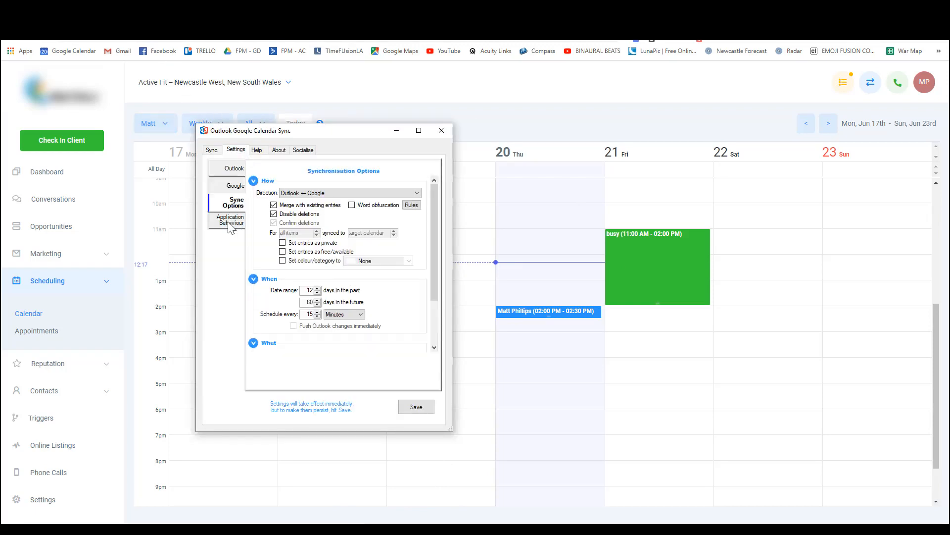
{"action": "left_click", "coordinate": [230, 227]}
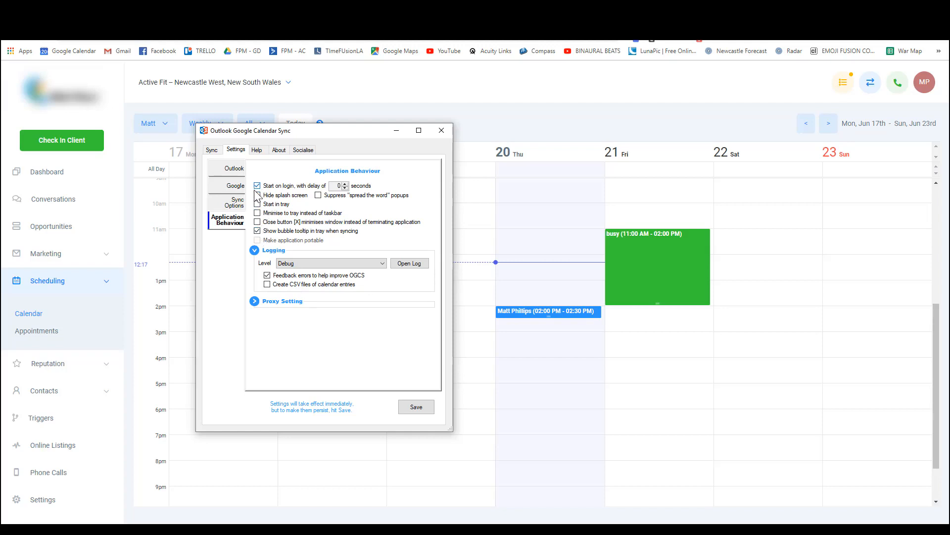
{"action": "left_click", "coordinate": [405, 405]}
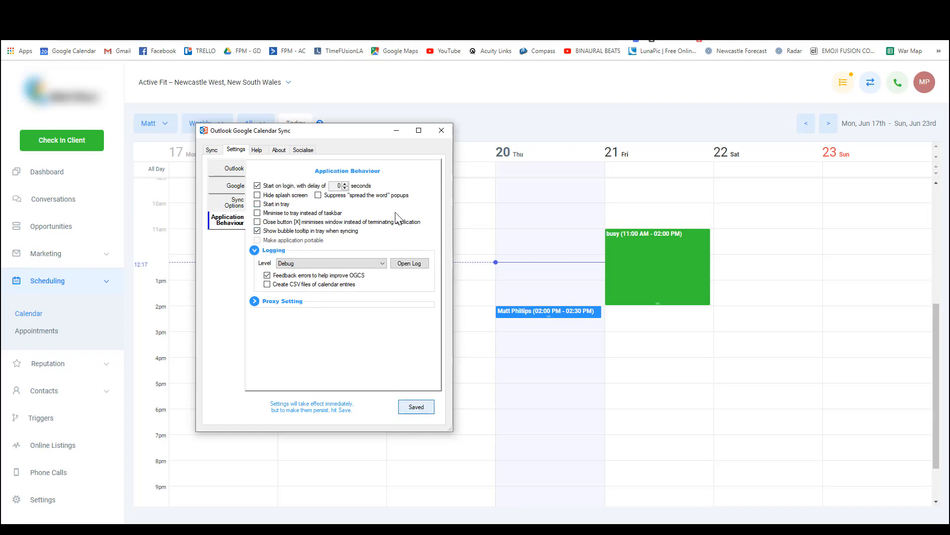